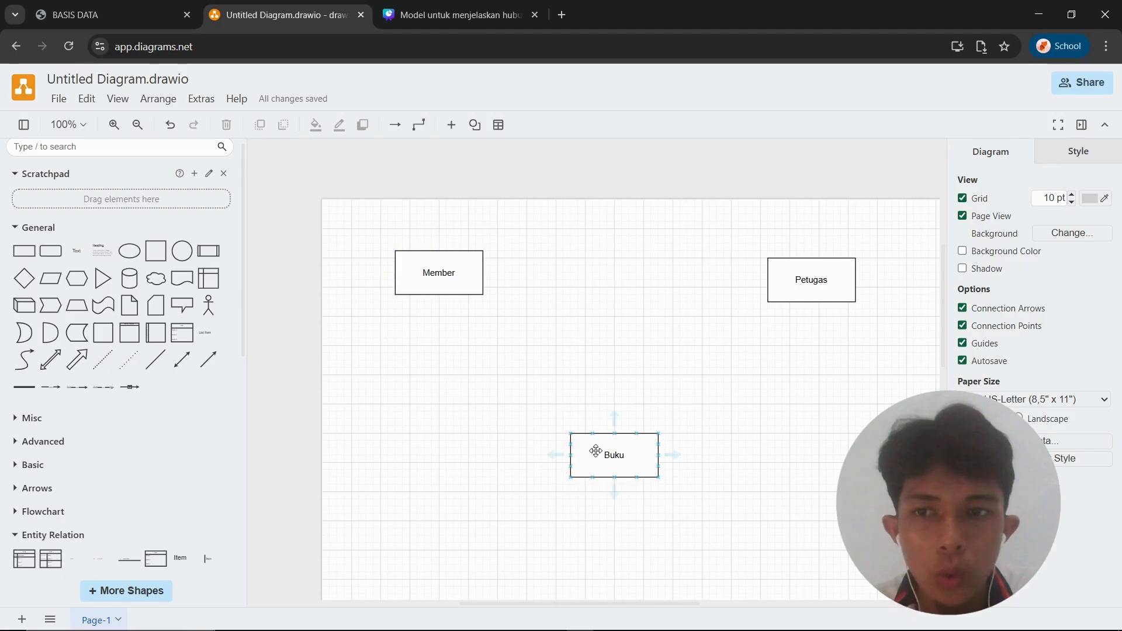
# - Add a wide diamond beside the Buku box, below Member, and label it "pinjam"
pyautogui.click(24, 278)
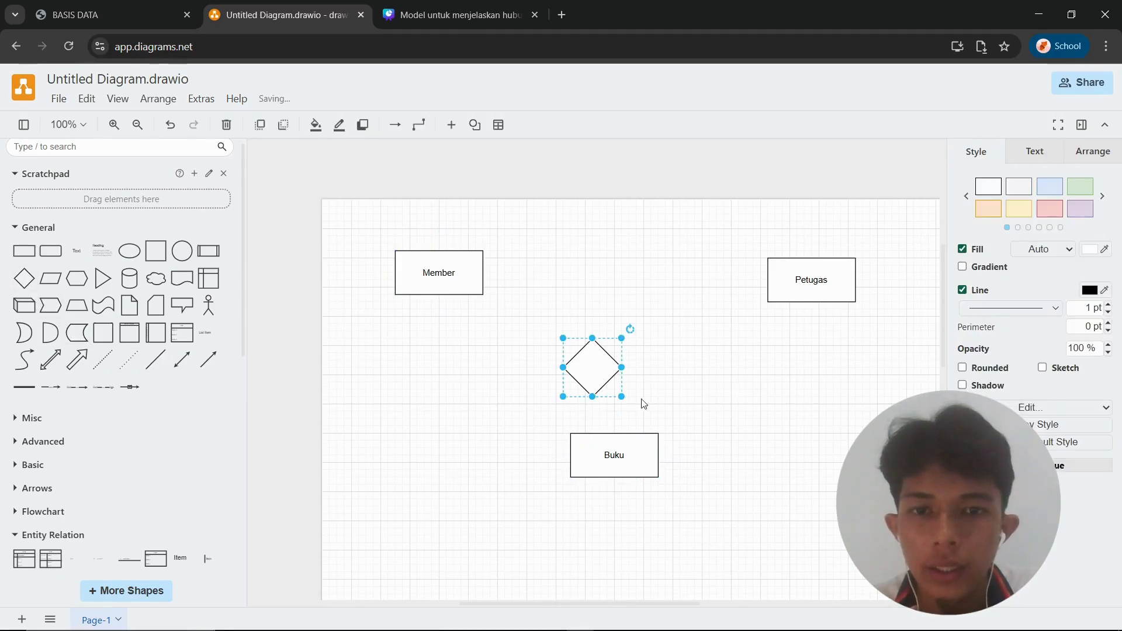
pyautogui.moveTo(579, 364); pyautogui.dragTo(505, 448)
pyautogui.doubleClick(451, 447)
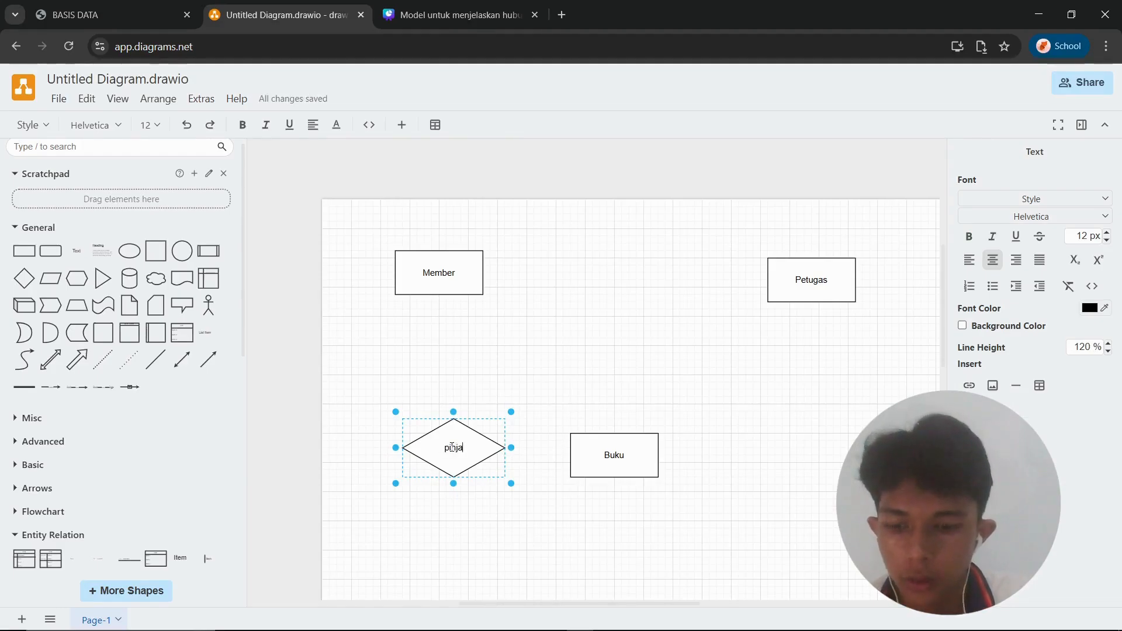
pyautogui.press('BackSpace')
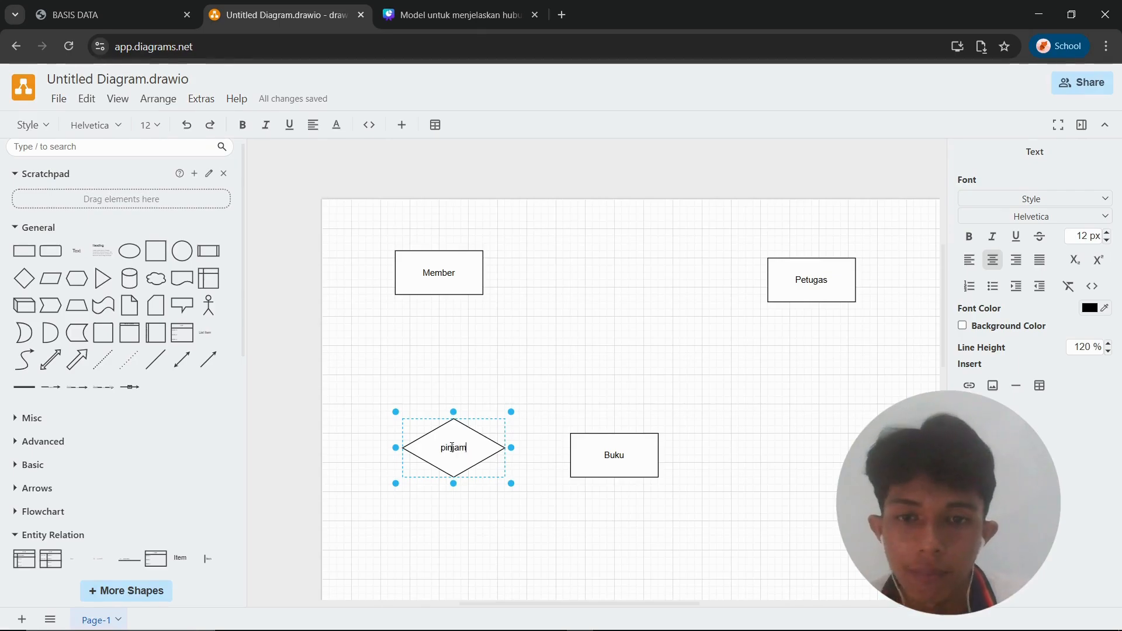
pyautogui.click(547, 375)
# - Shift the Member box slightly toward the pinjam diamond's centre and connect the two shapes with a plain line
pyautogui.click(458, 274)
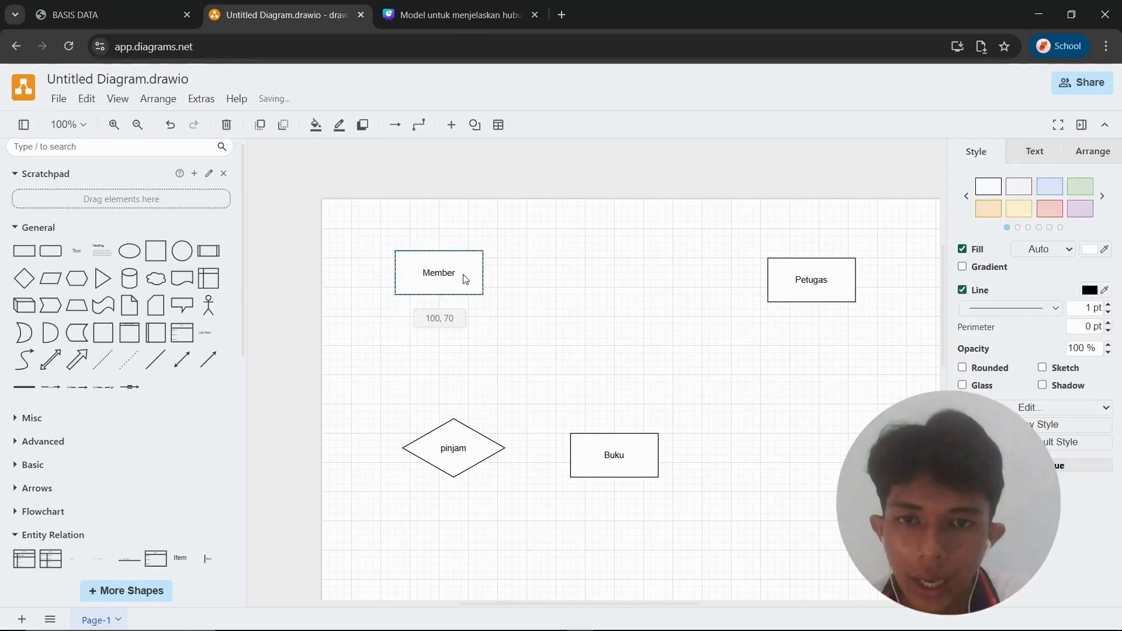
pyautogui.click(513, 349)
pyautogui.click(155, 359)
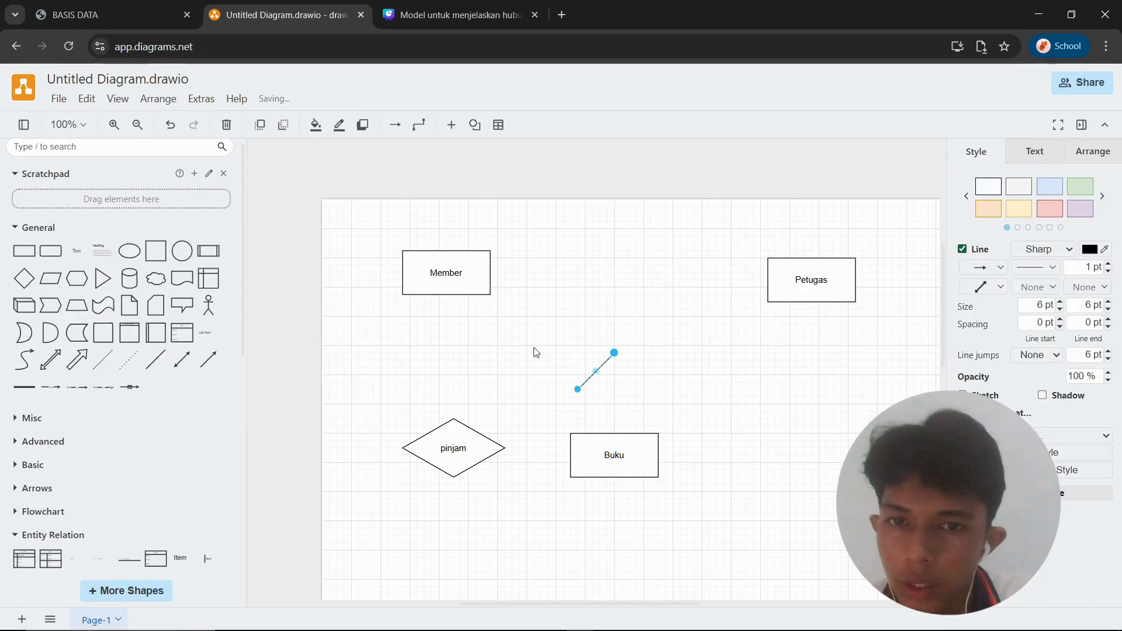
pyautogui.moveTo(614, 353); pyautogui.dragTo(446, 294)
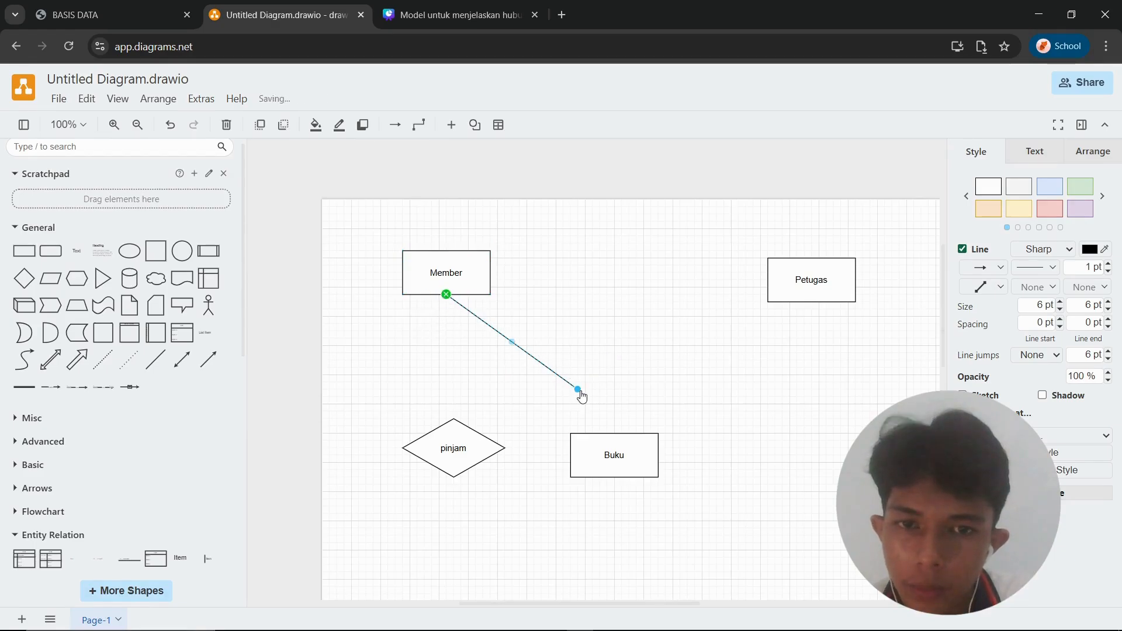
pyautogui.moveTo(578, 390); pyautogui.dragTo(454, 419)
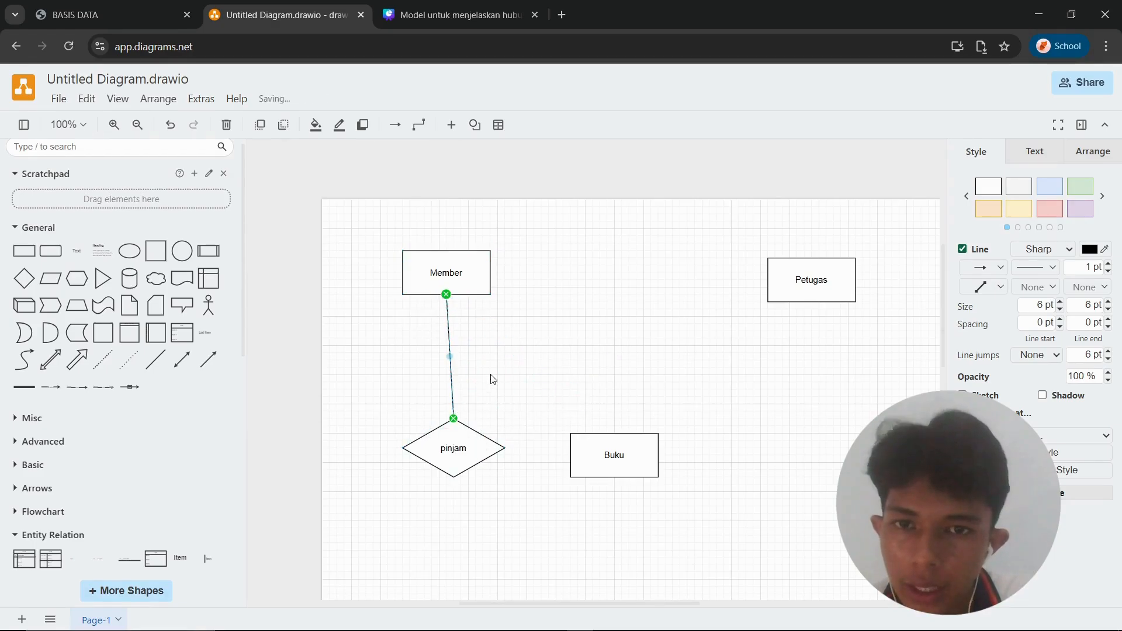
# - Connect the pinjam diamond's right corner to the left side of the Buku box with a plain line
pyautogui.click(155, 360)
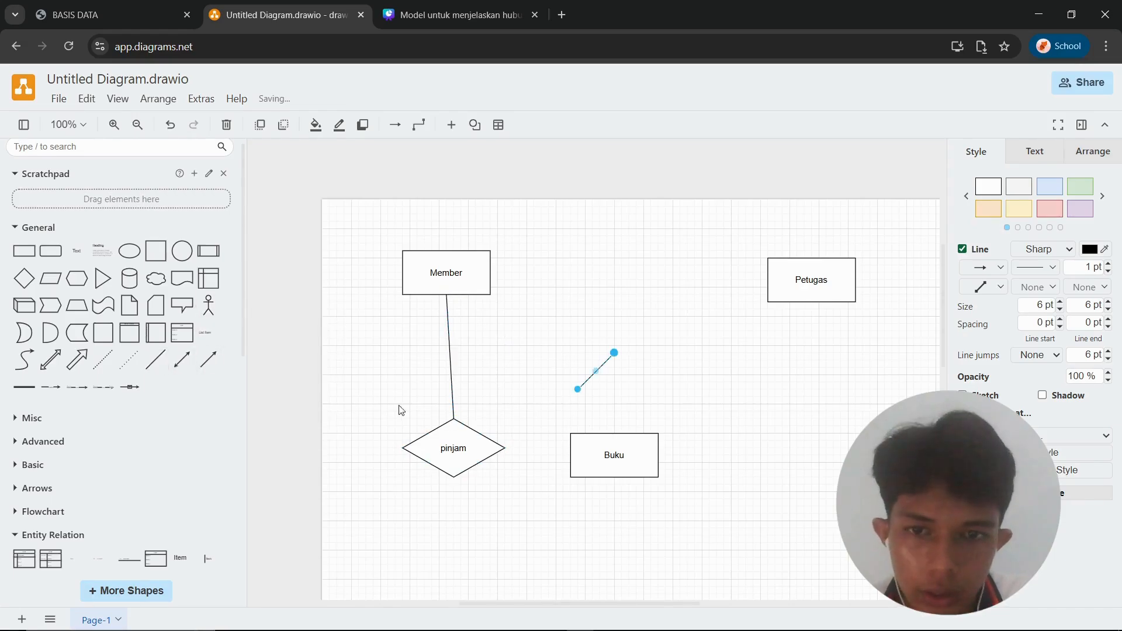
pyautogui.moveTo(578, 389); pyautogui.dragTo(504, 447)
pyautogui.moveTo(613, 361)
pyautogui.mouseDown()
pyautogui.moveTo(582, 386)
pyautogui.moveTo(571, 455)
pyautogui.mouseUp()
pyautogui.click(655, 381)
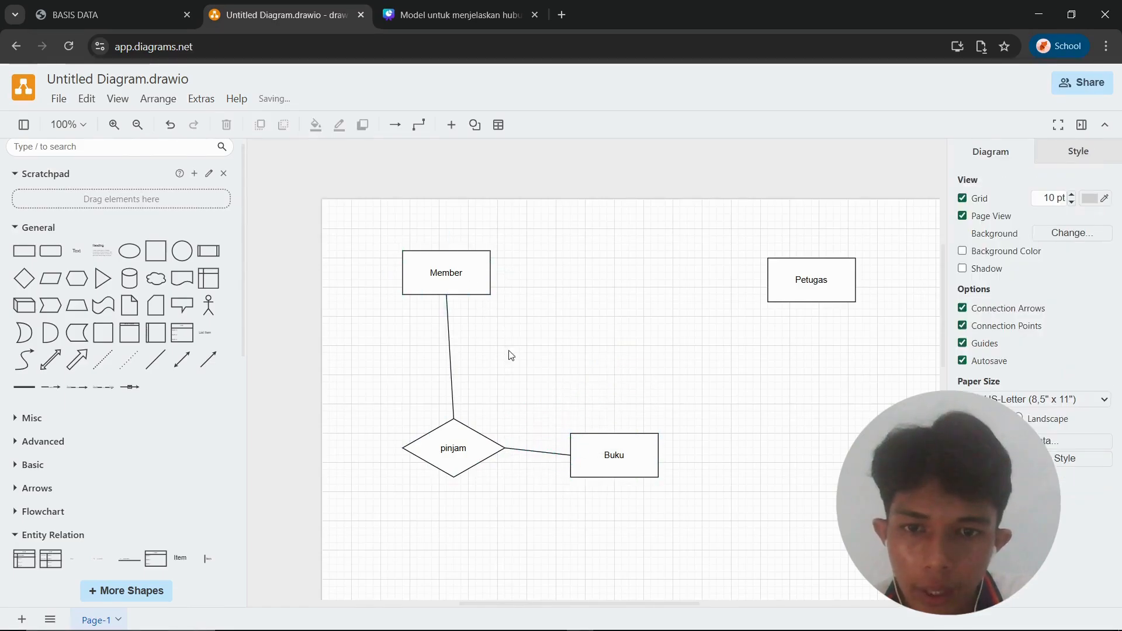
pyautogui.click(601, 454)
pyautogui.click(454, 451)
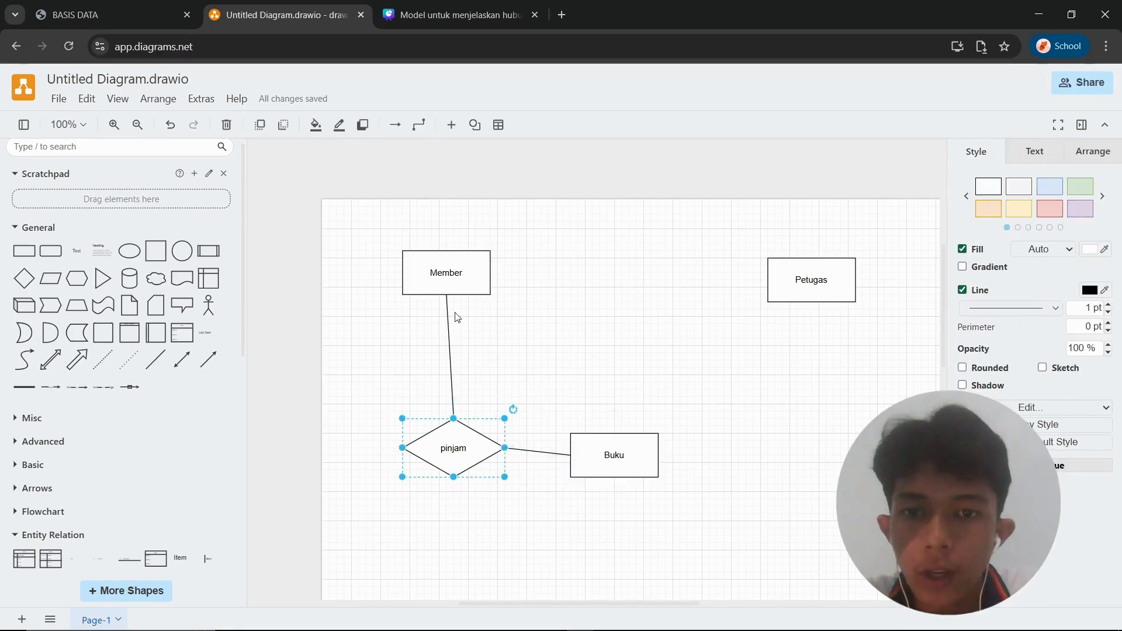
pyautogui.click(457, 268)
pyautogui.click(637, 368)
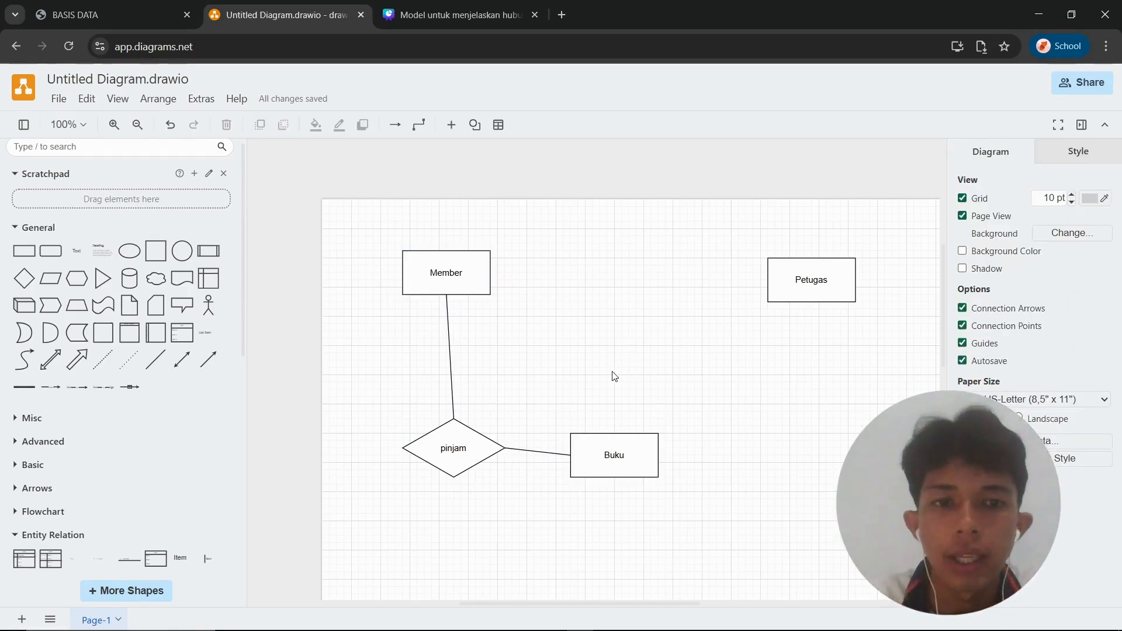
# - Add a wide diamond labelled "Jaga" and position it beneath the Petugas box
pyautogui.click(833, 280)
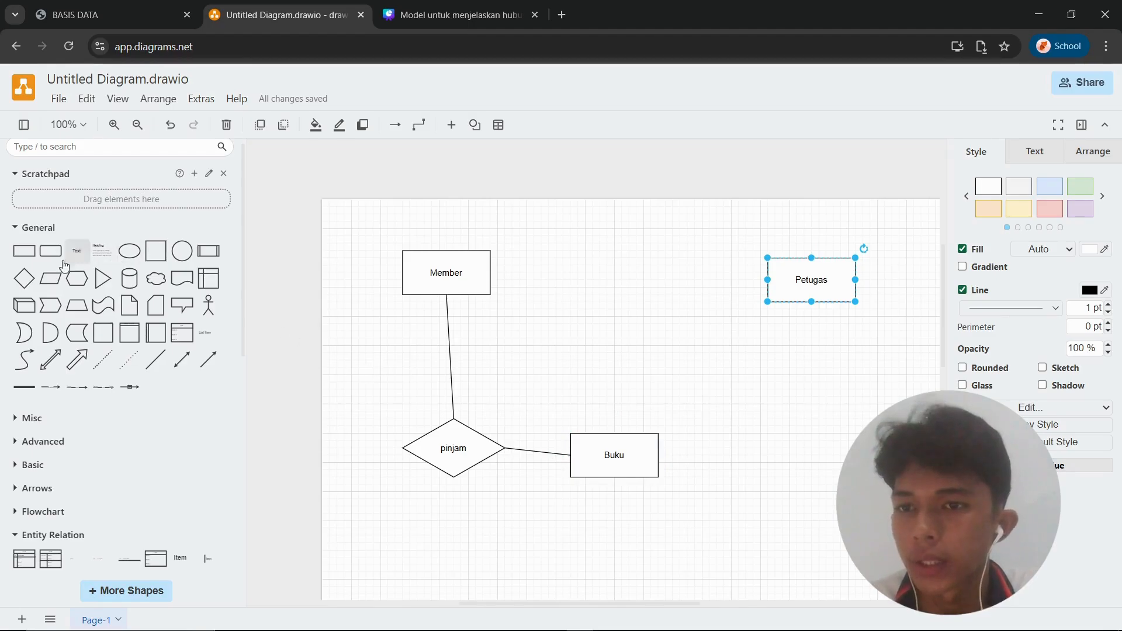
pyautogui.click(23, 278)
pyautogui.moveTo(576, 365); pyautogui.dragTo(858, 442)
pyautogui.doubleClick(829, 442)
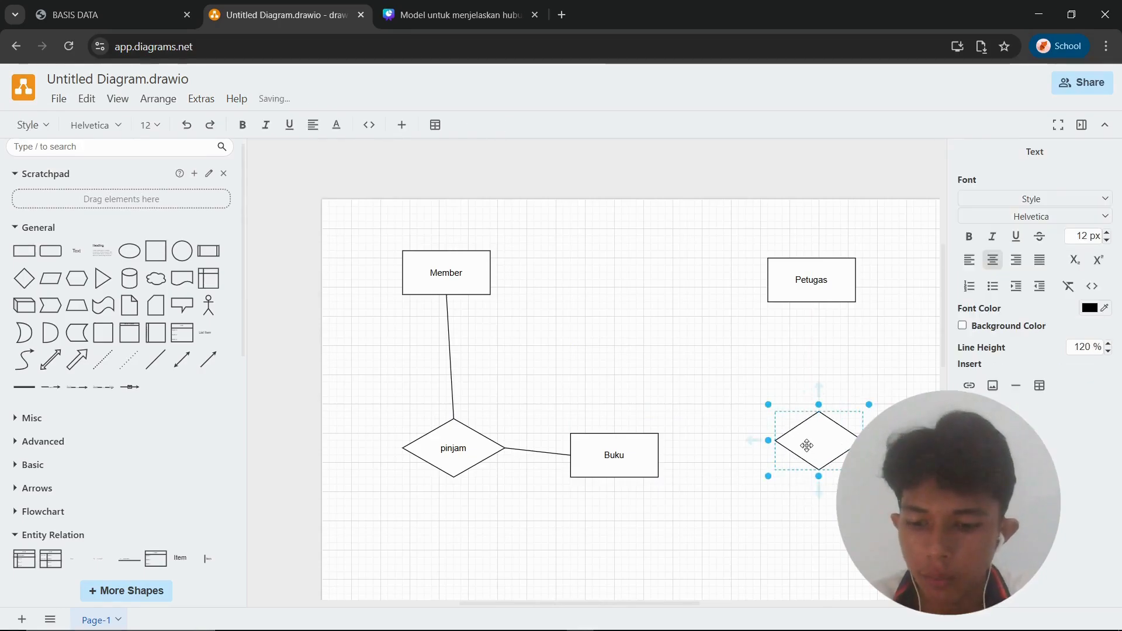
pyautogui.write('Jaga')
pyautogui.click(759, 379)
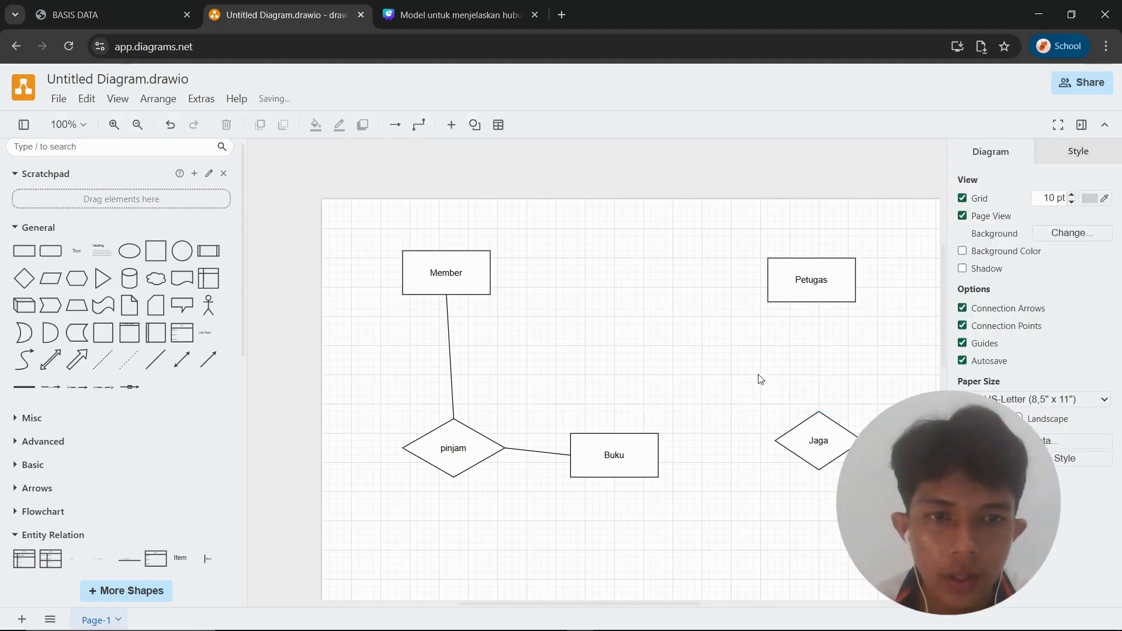
pyautogui.moveTo(830, 451); pyautogui.dragTo(815, 451)
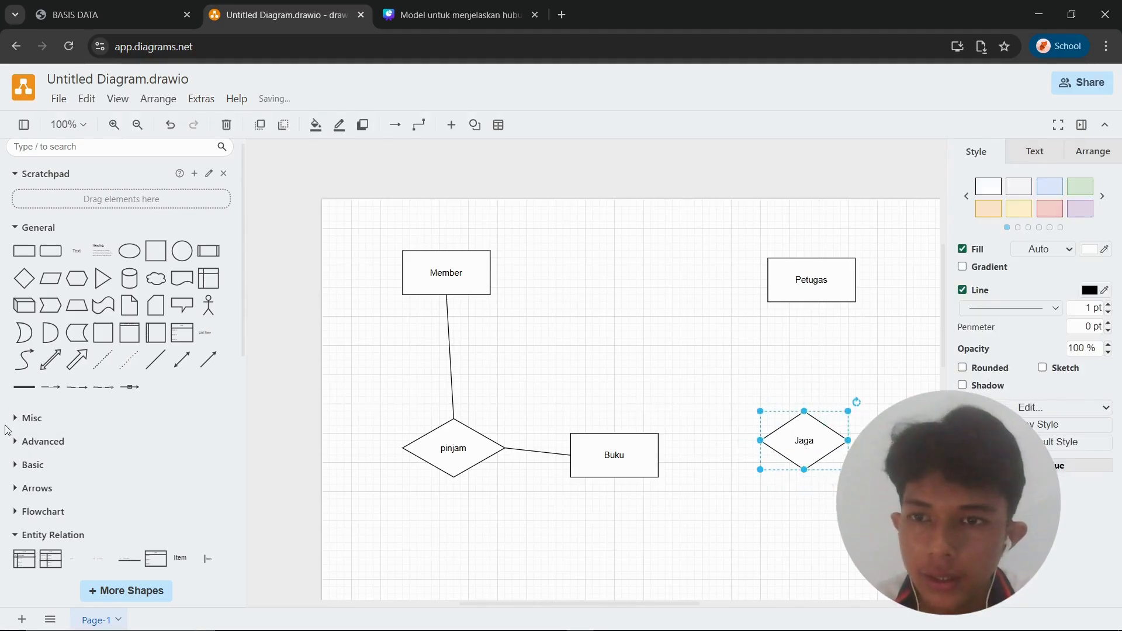
# - Connect the Jaga diamond to the Petugas box above and to the Buku box beside it with plain lines
pyautogui.click(156, 359)
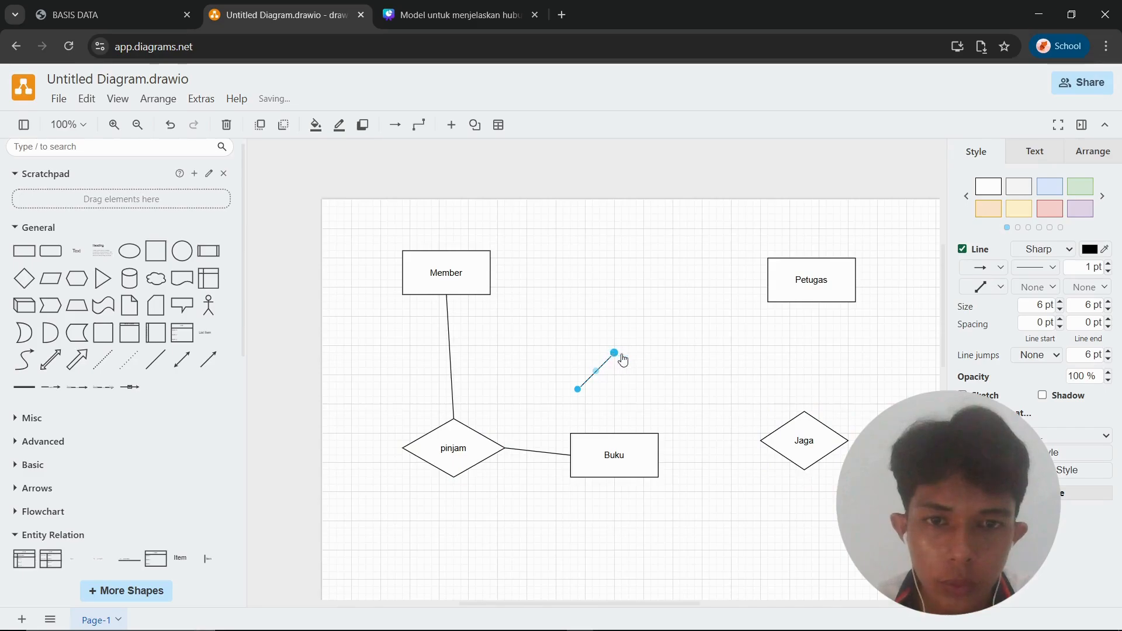
pyautogui.moveTo(622, 355); pyautogui.dragTo(812, 301)
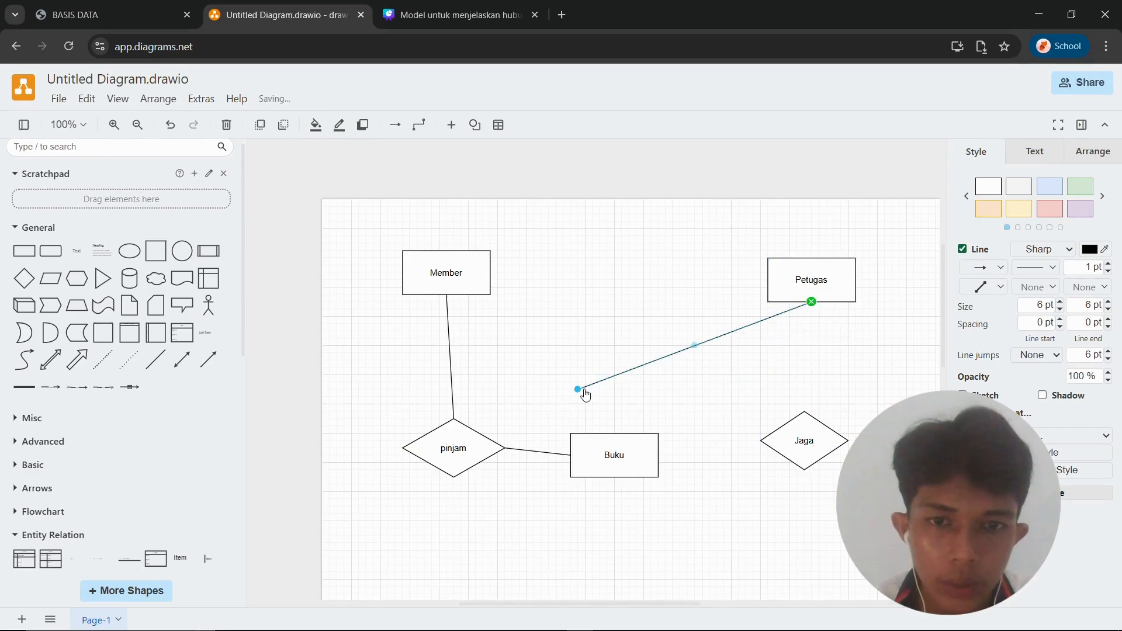
pyautogui.moveTo(577, 390); pyautogui.dragTo(804, 412)
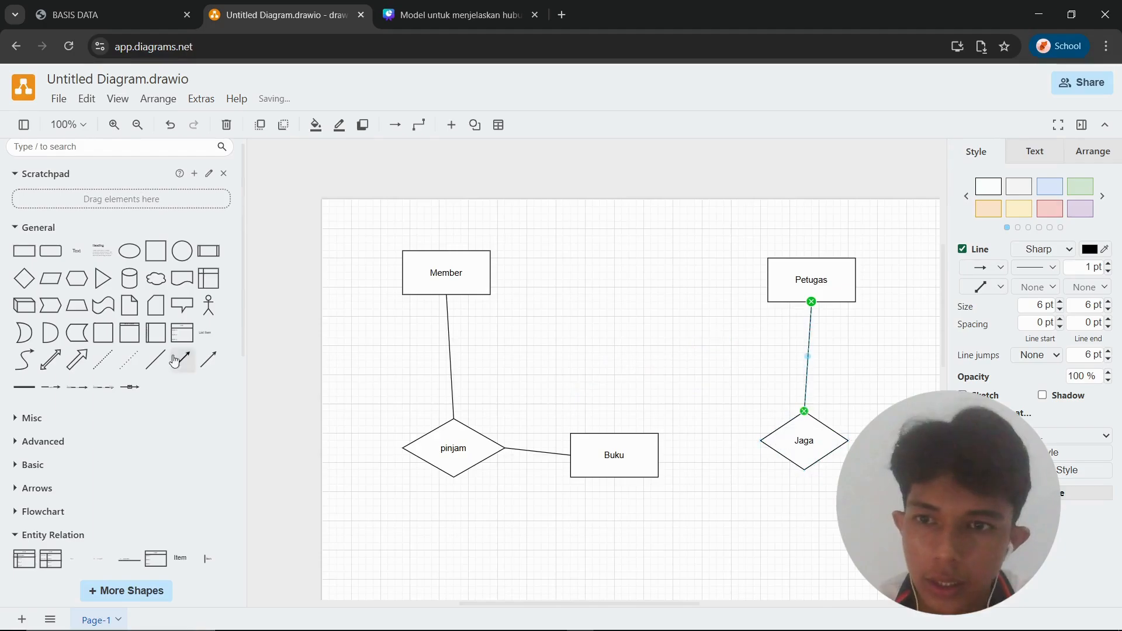
pyautogui.click(143, 371)
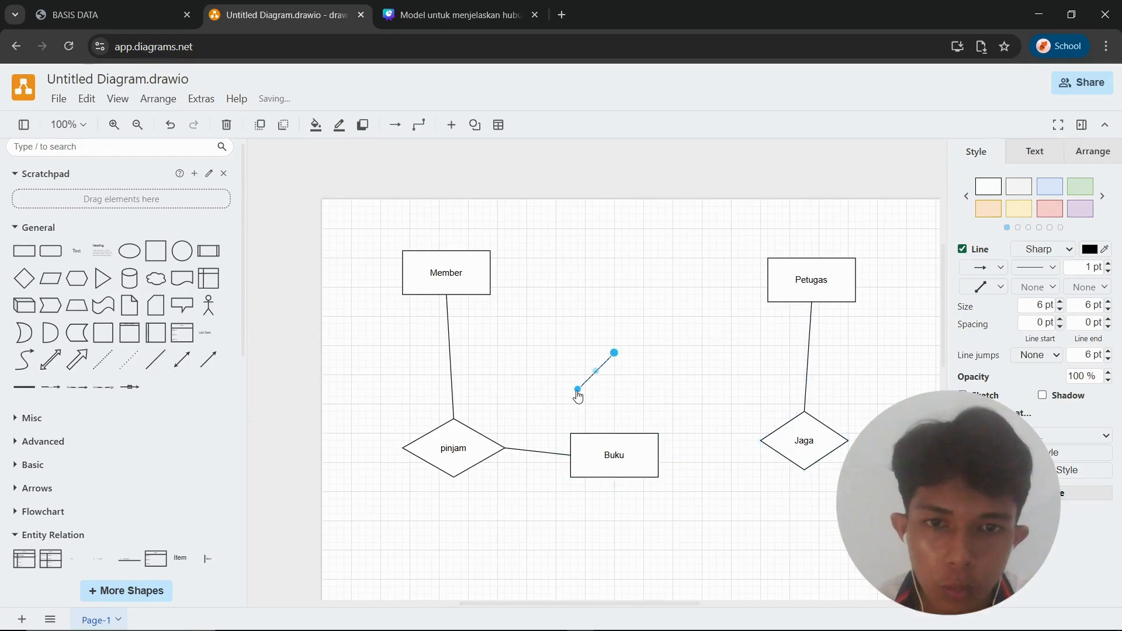
pyautogui.moveTo(578, 390); pyautogui.dragTo(659, 455)
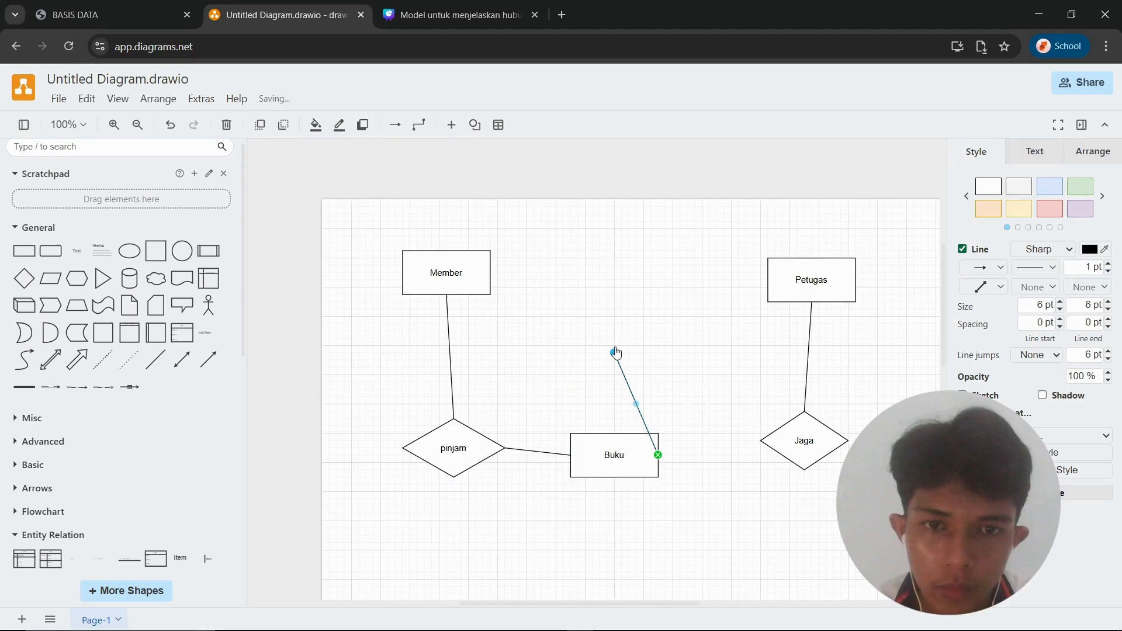
pyautogui.moveTo(616, 352); pyautogui.dragTo(760, 442)
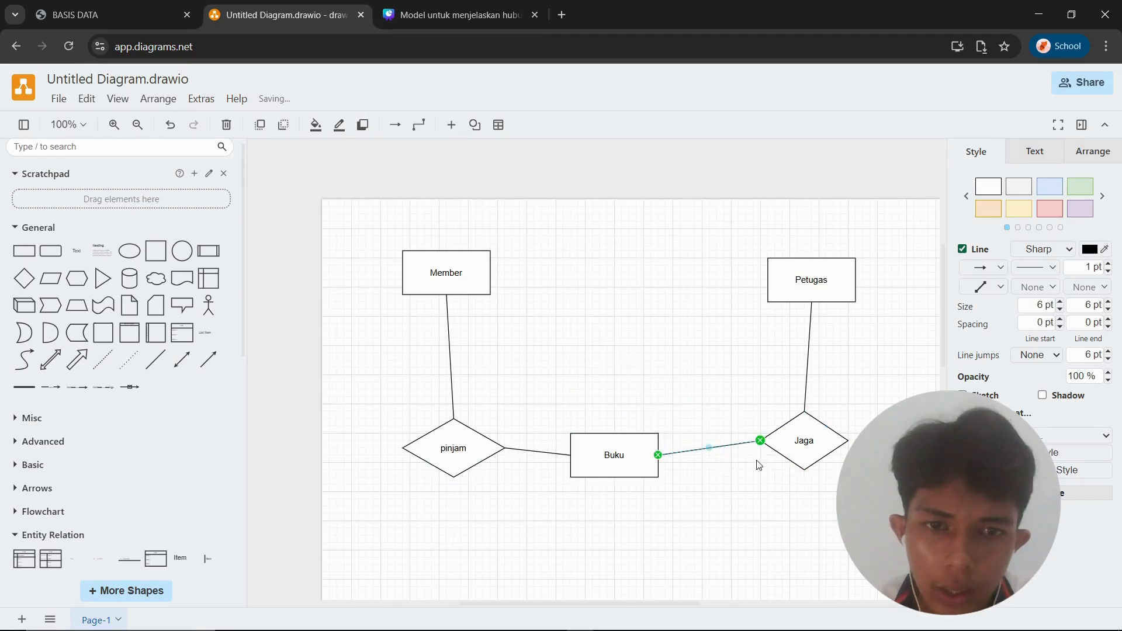
pyautogui.click(750, 497)
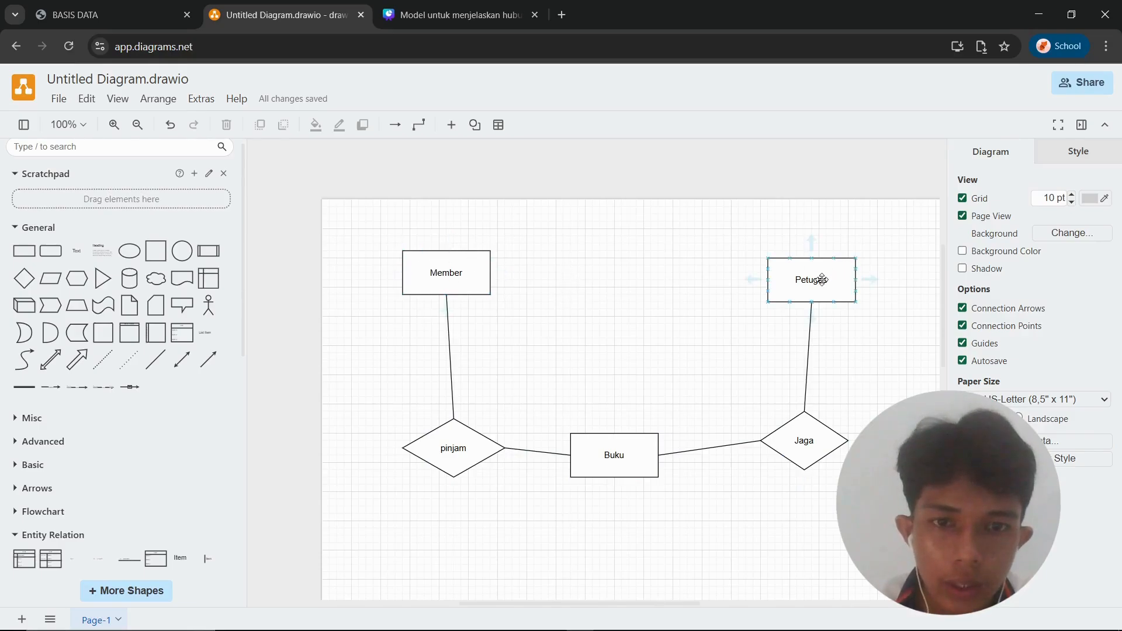
# - Add a wide diamond between the Member and Petugas boxes and label it "izin"
pyautogui.click(24, 279)
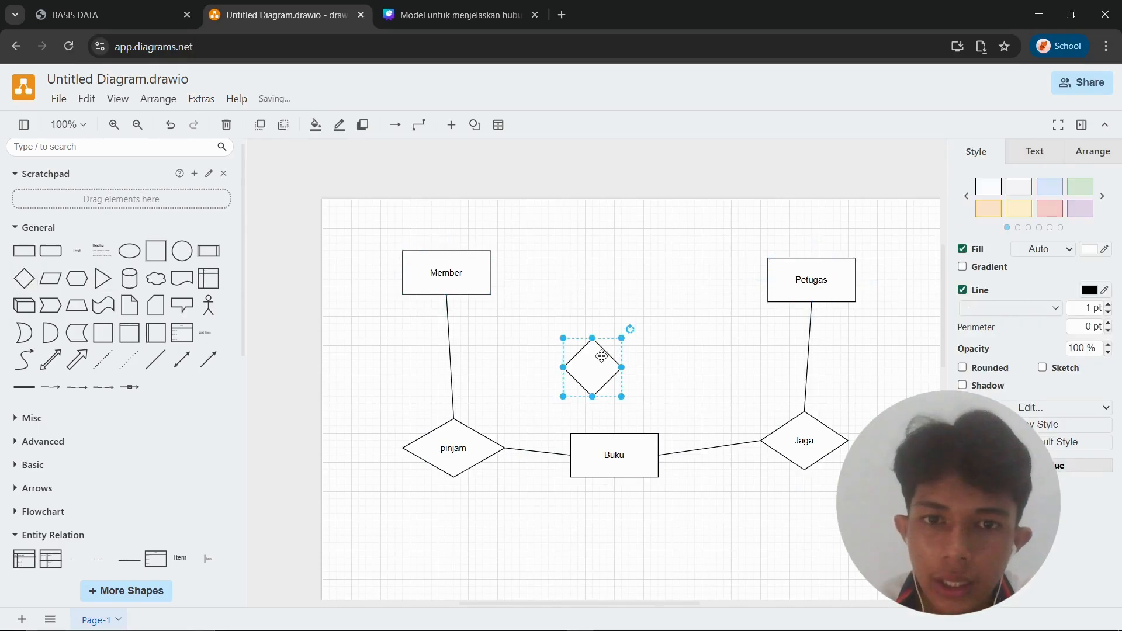
pyautogui.moveTo(591, 355); pyautogui.dragTo(636, 282)
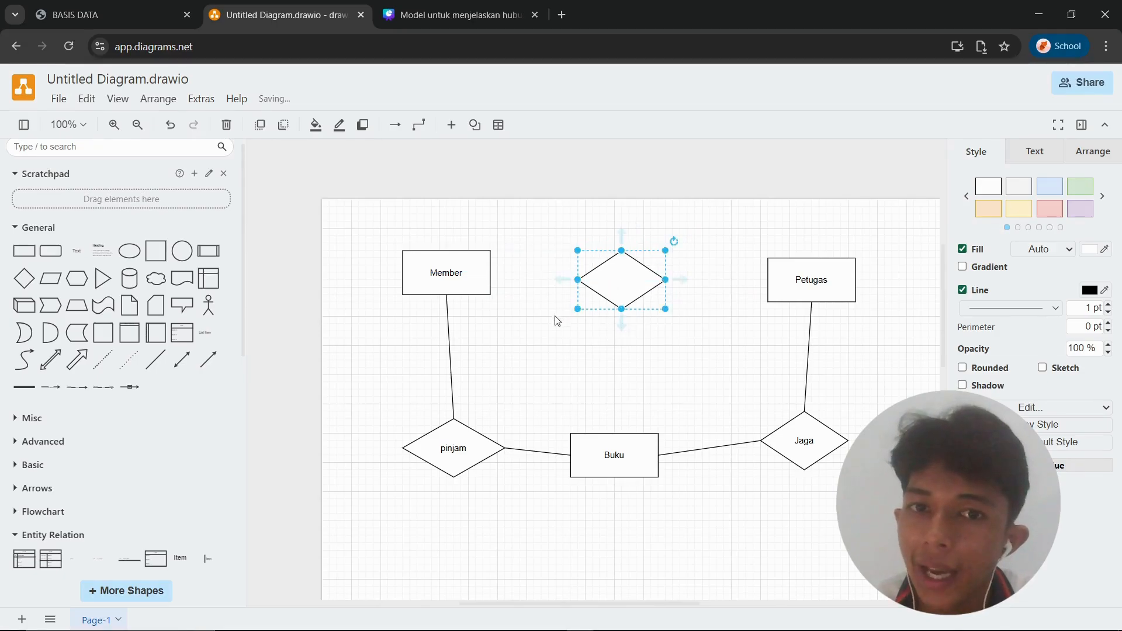
pyautogui.doubleClick(643, 282)
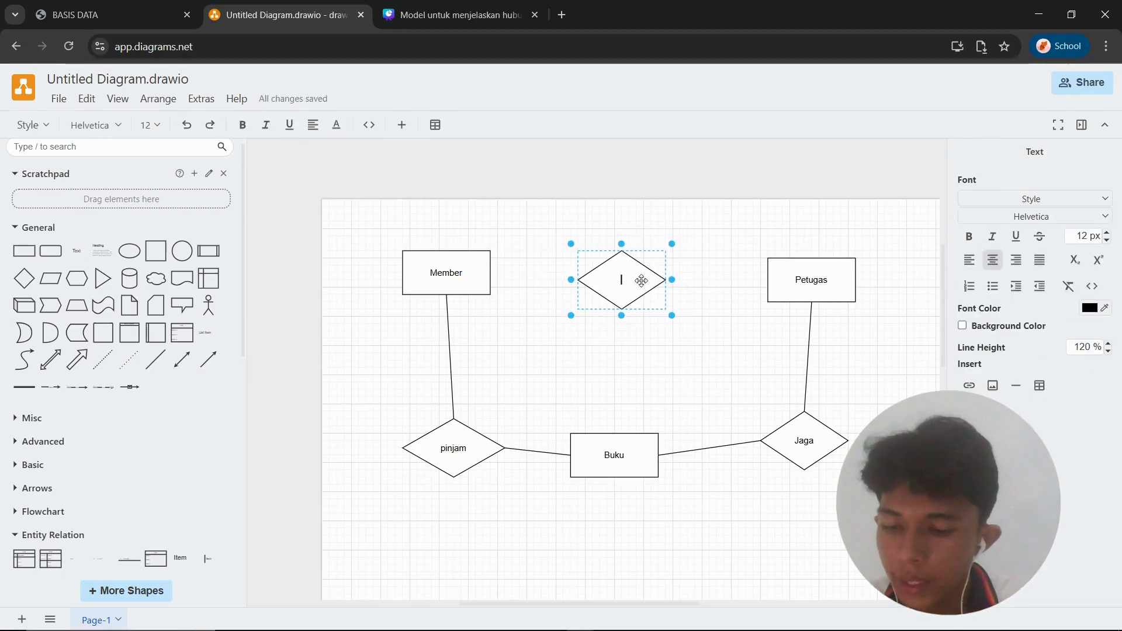
pyautogui.write('izin')
pyautogui.click(607, 376)
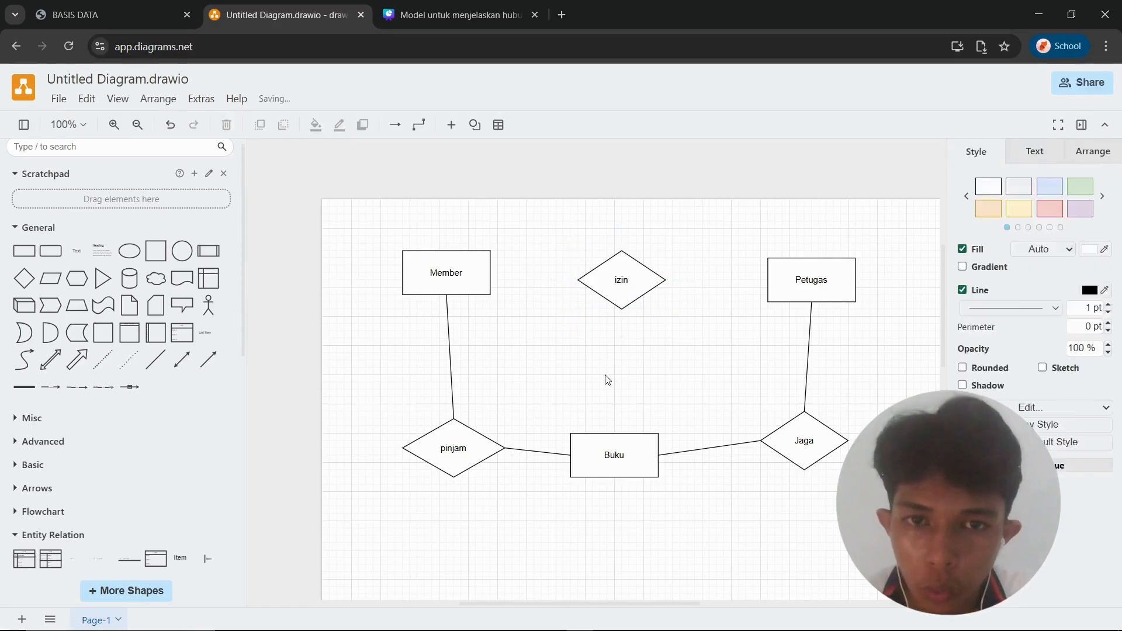
# - Connect the izin diamond to the Member box on one side and the Petugas box on the other with plain lines
pyautogui.click(155, 360)
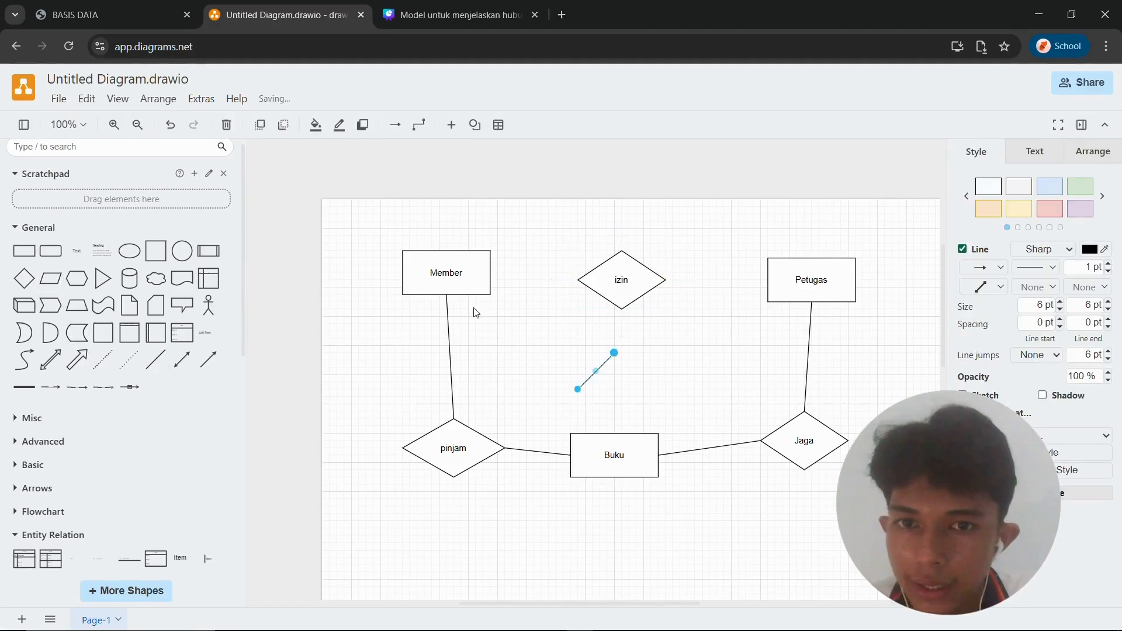
pyautogui.moveTo(578, 390); pyautogui.dragTo(490, 273)
pyautogui.moveTo(614, 353); pyautogui.dragTo(588, 297)
pyautogui.click(156, 360)
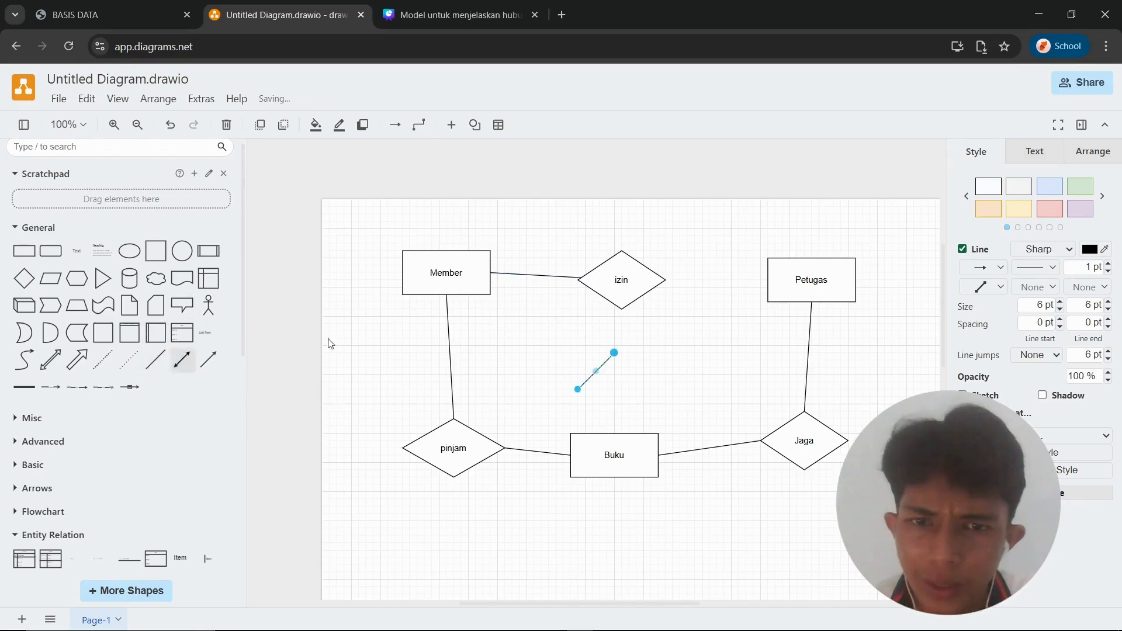
pyautogui.moveTo(611, 360)
pyautogui.mouseDown()
pyautogui.moveTo(666, 301)
pyautogui.moveTo(665, 280)
pyautogui.mouseUp()
pyautogui.moveTo(581, 401); pyautogui.dragTo(772, 286)
pyautogui.click(421, 305)
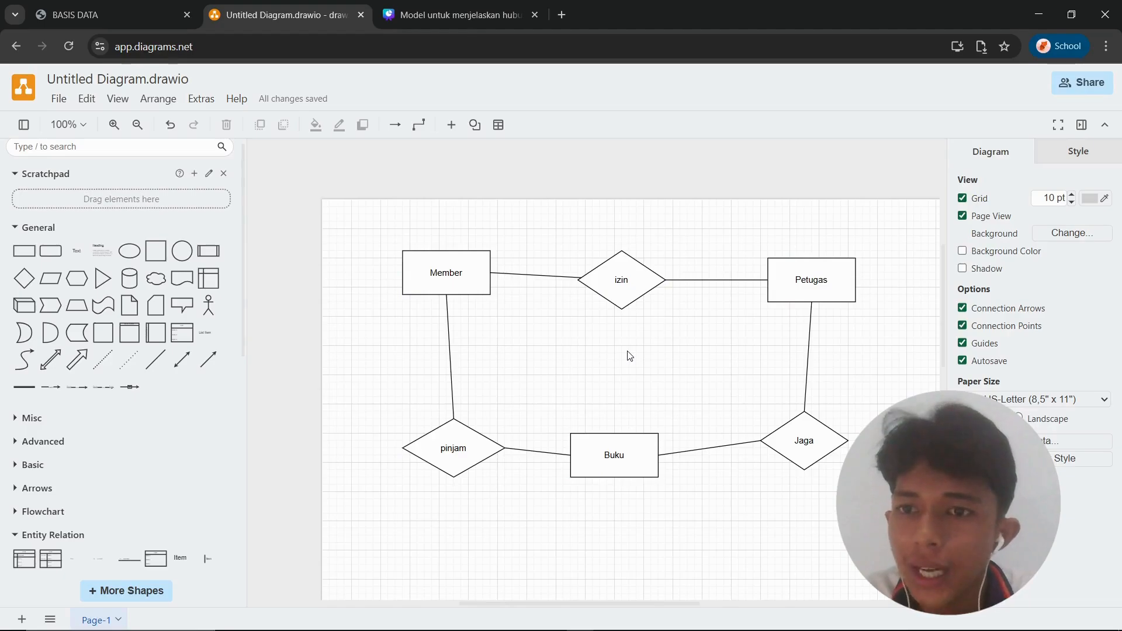
# - Add a small ellipse just below the Buku box and label it "Nama_Buku"
pyautogui.click(130, 250)
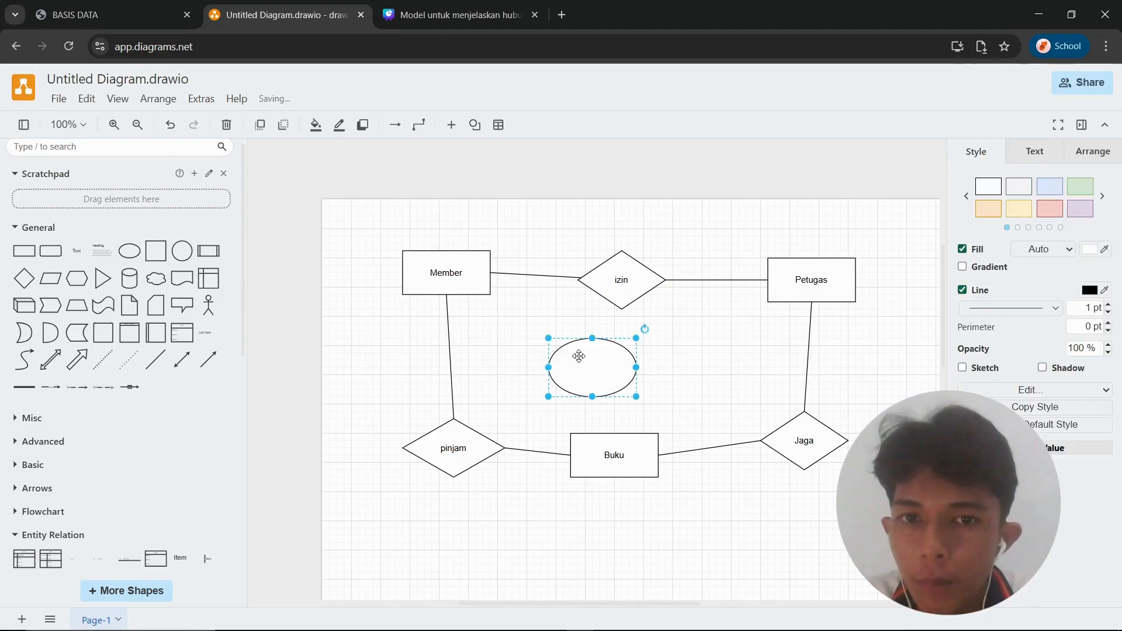
pyautogui.moveTo(592, 369); pyautogui.dragTo(621, 529)
pyautogui.moveTo(667, 560); pyautogui.dragTo(583, 516)
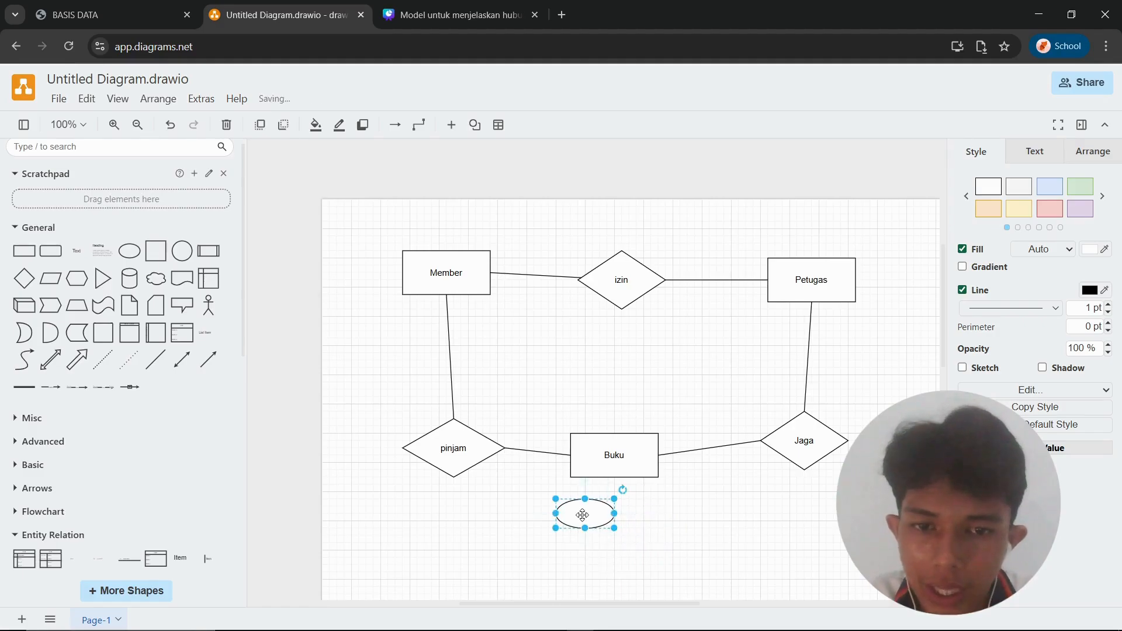
pyautogui.doubleClick(583, 516)
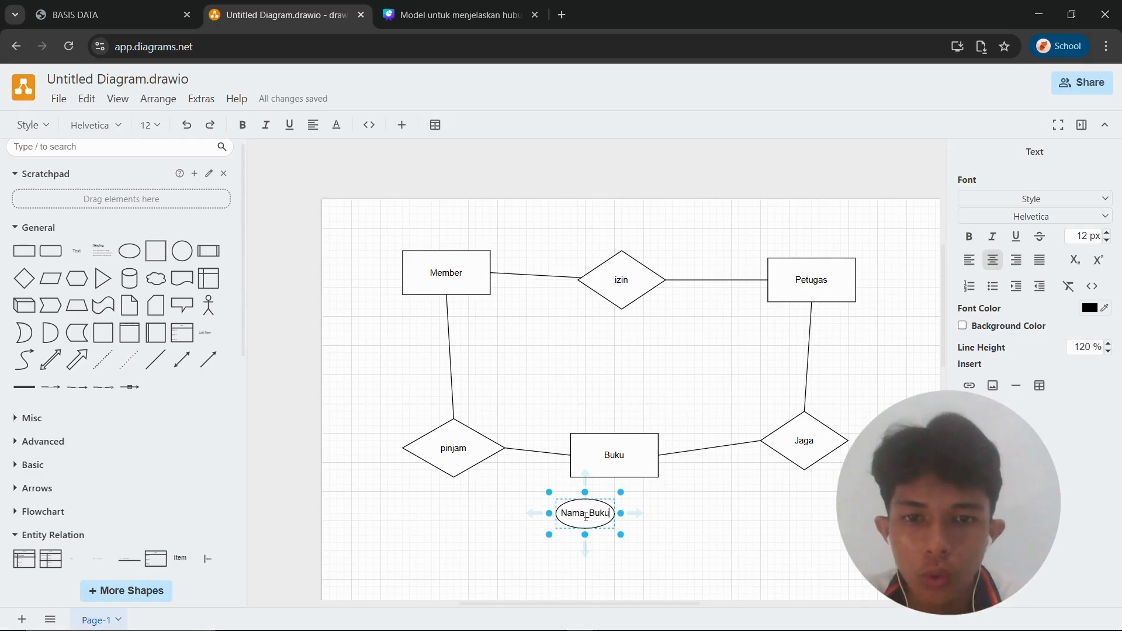
pyautogui.click(658, 531)
# - Duplicate the Nama_Buku ellipse and arrange the two ellipses side by side below the Buku box
pyautogui.moveTo(602, 515); pyautogui.dragTo(619, 539)
pyautogui.click(591, 521)
pyautogui.click(629, 530)
pyautogui.click(518, 530)
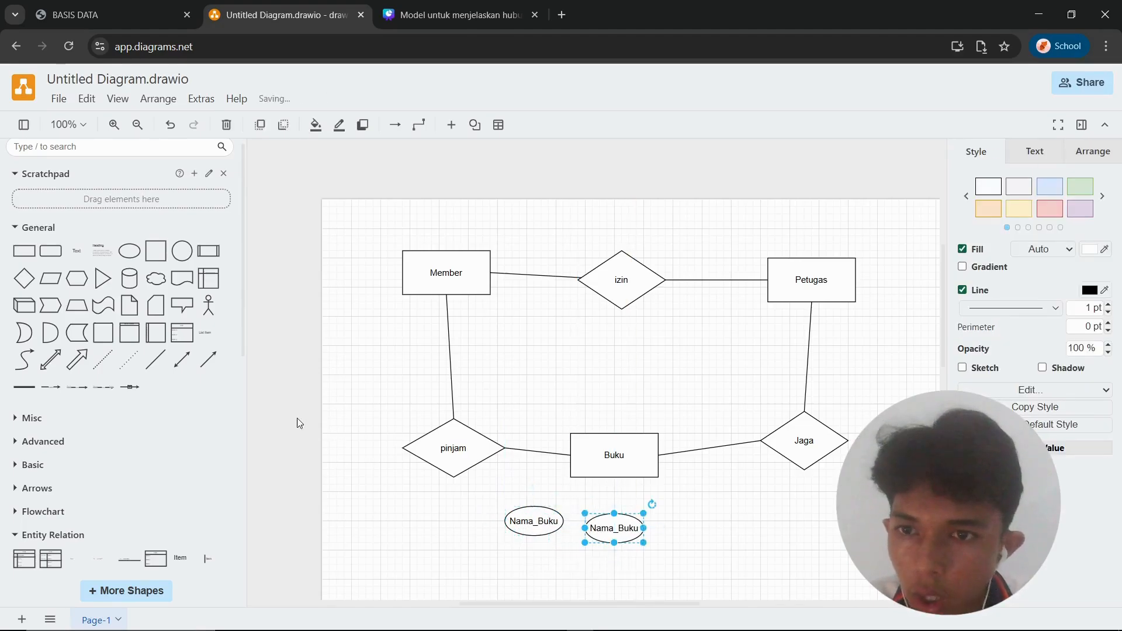
# - Connect the left Nama_Buku ellipse to the bottom of the Buku box with a plain line
pyautogui.click(163, 366)
pyautogui.moveTo(578, 389); pyautogui.dragTo(534, 506)
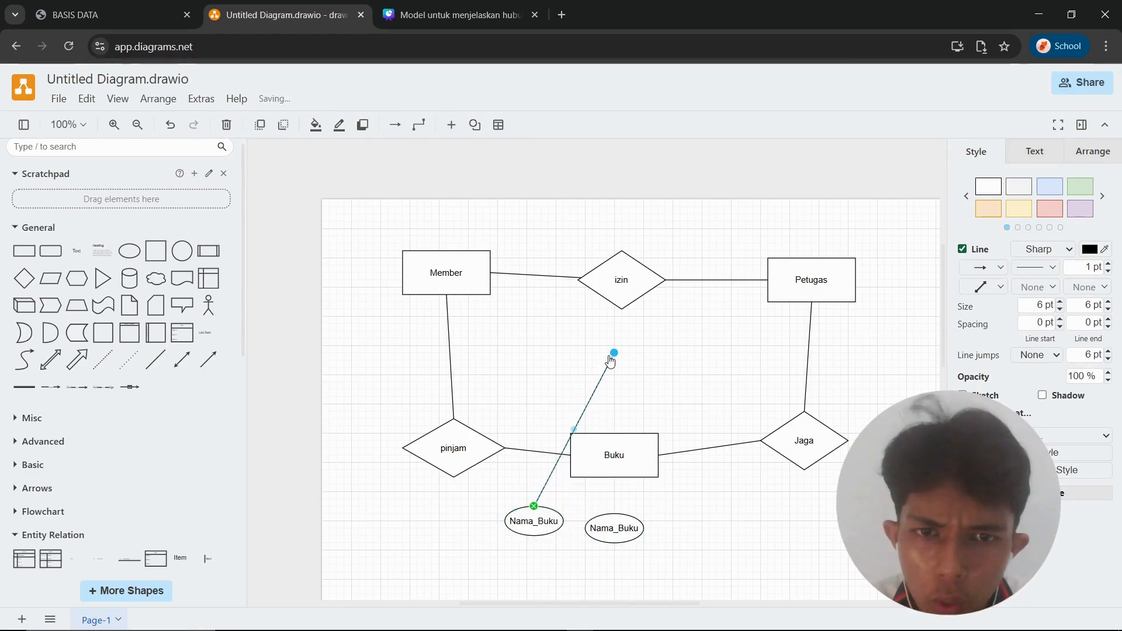
pyautogui.moveTo(610, 360); pyautogui.dragTo(592, 478)
pyautogui.click(690, 512)
# - Relabel the duplicate ellipse directly below the Buku box as "no_buku"
pyautogui.doubleClick(624, 528)
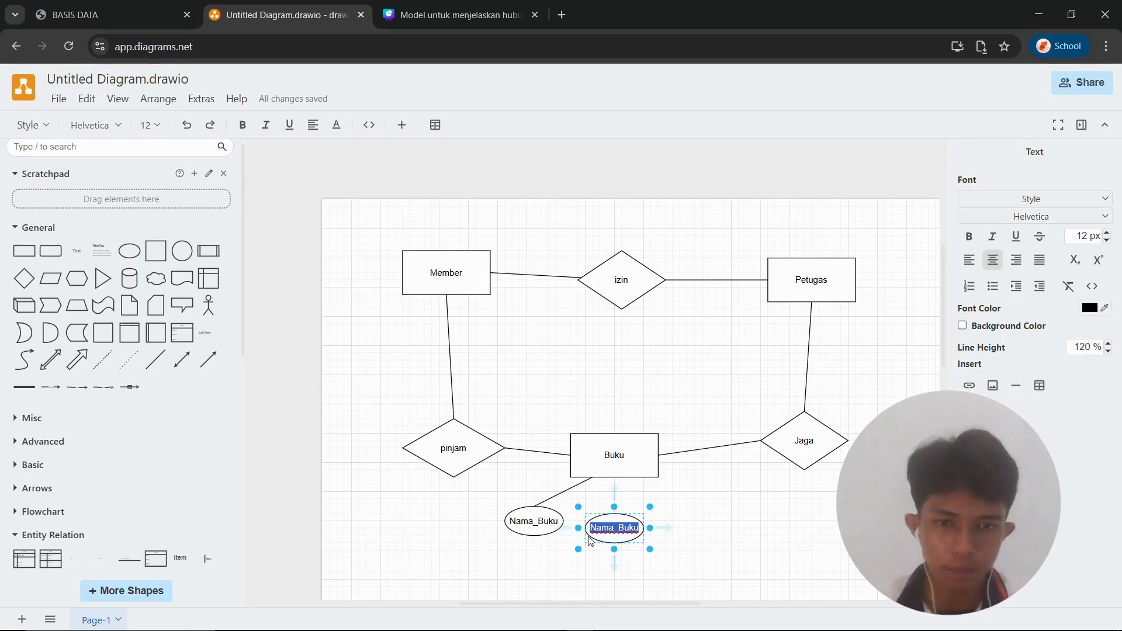
pyautogui.write('no_')
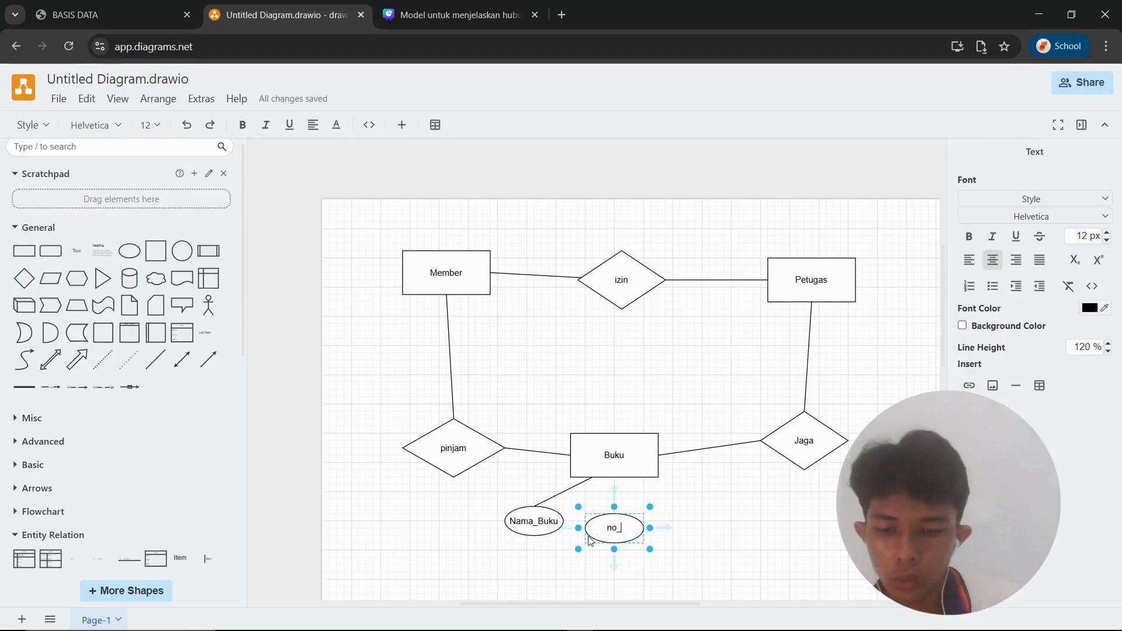
pyautogui.write('buku')
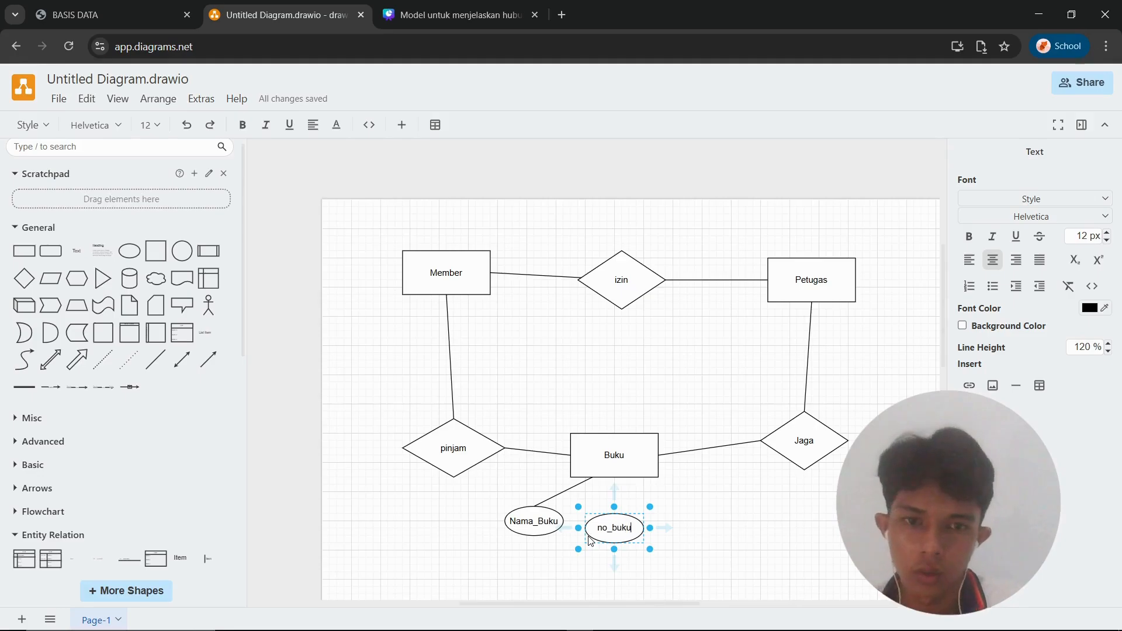
pyautogui.click(664, 528)
pyautogui.click(394, 517)
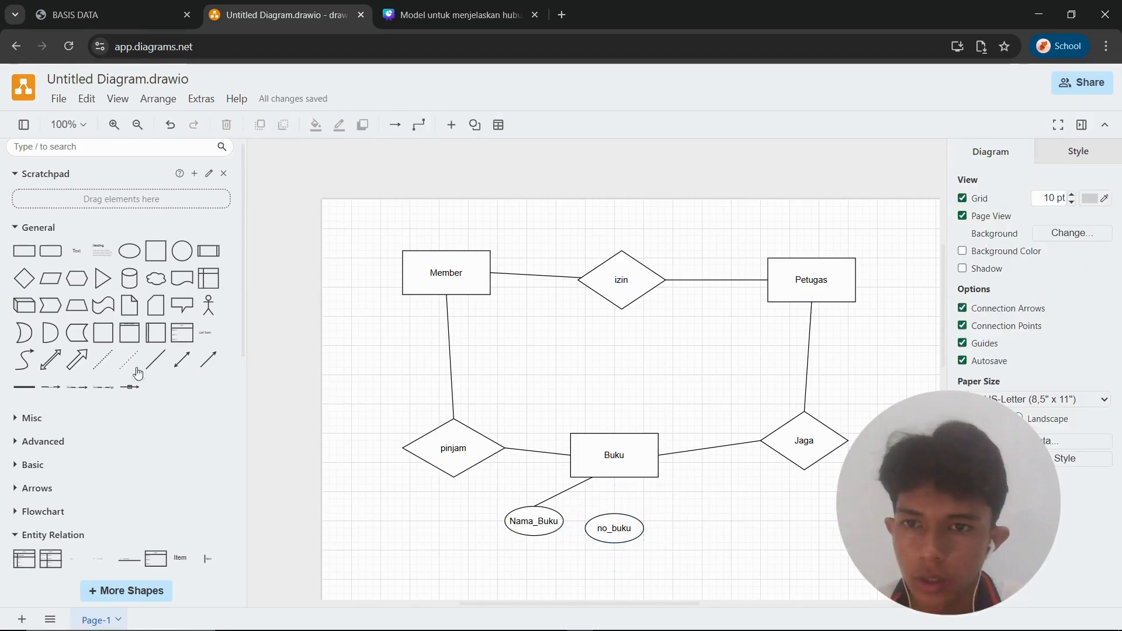
# - Connect the no_buku ellipse to the bottom of the Buku box with a plain line
pyautogui.click(155, 360)
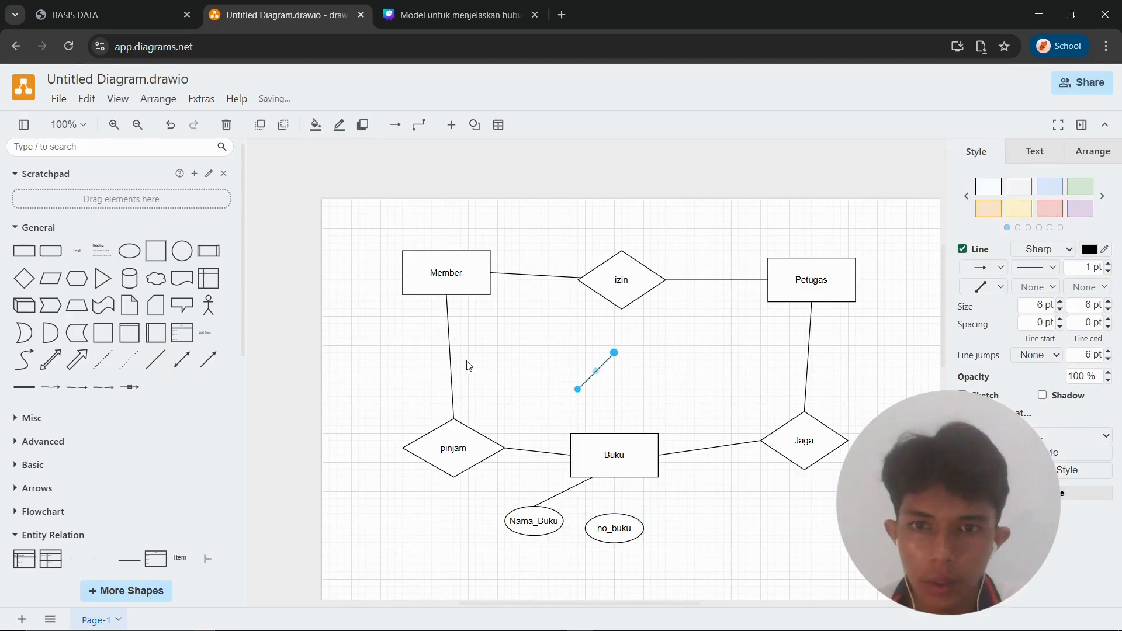
pyautogui.press('Delete')
pyautogui.click(154, 362)
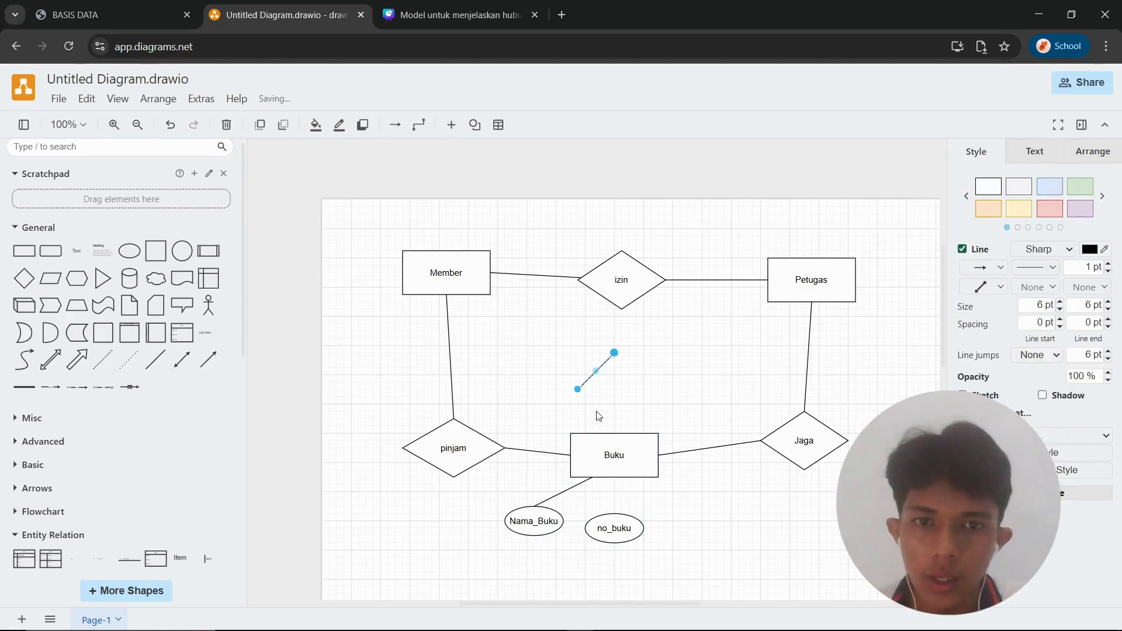
pyautogui.moveTo(577, 389); pyautogui.dragTo(614, 526)
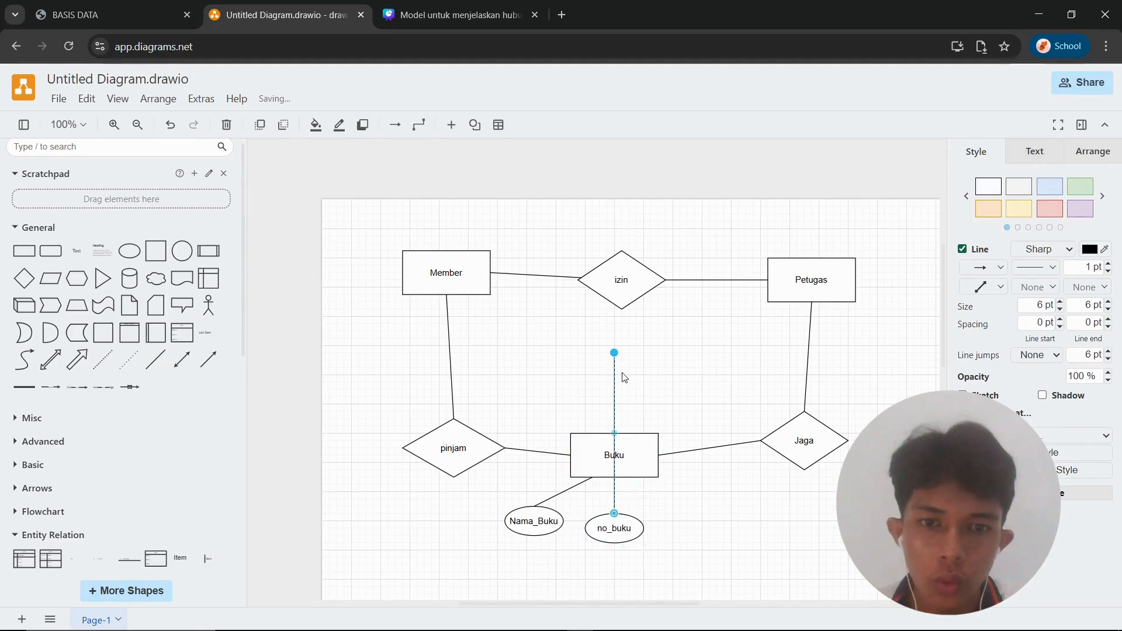
pyautogui.moveTo(615, 354); pyautogui.dragTo(614, 477)
pyautogui.click(697, 521)
# - Duplicate the no_buku ellipse, place the copy to its right below the Buku box, and label it "Jenis_buku"
pyautogui.click(613, 530)
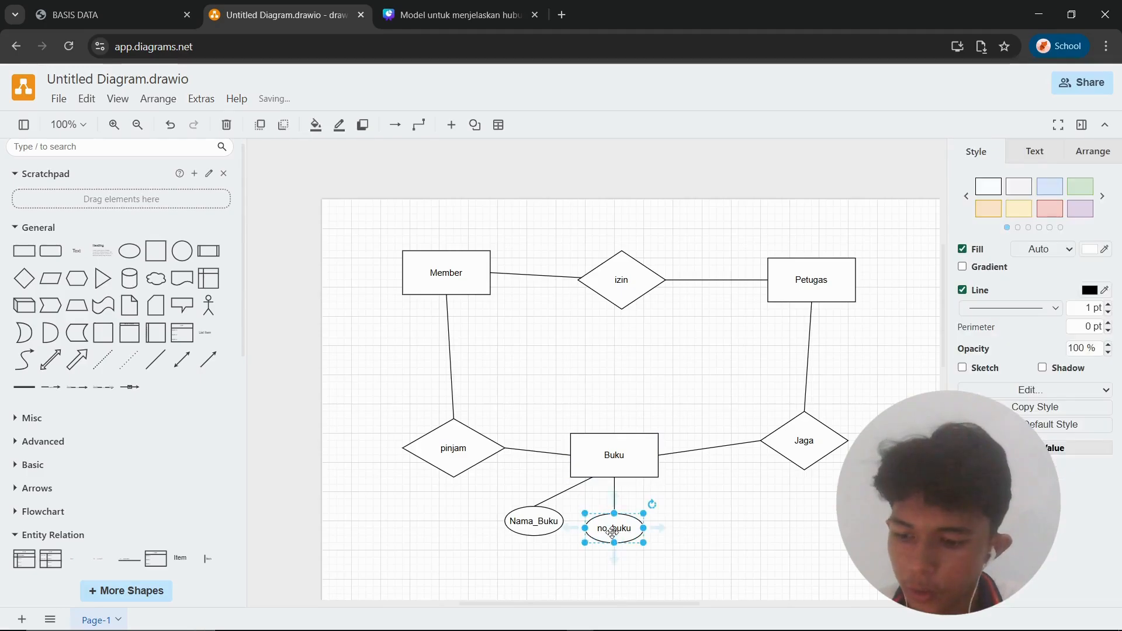
pyautogui.moveTo(614, 530); pyautogui.dragTo(698, 520)
pyautogui.doubleClick(698, 521)
pyautogui.write('J')
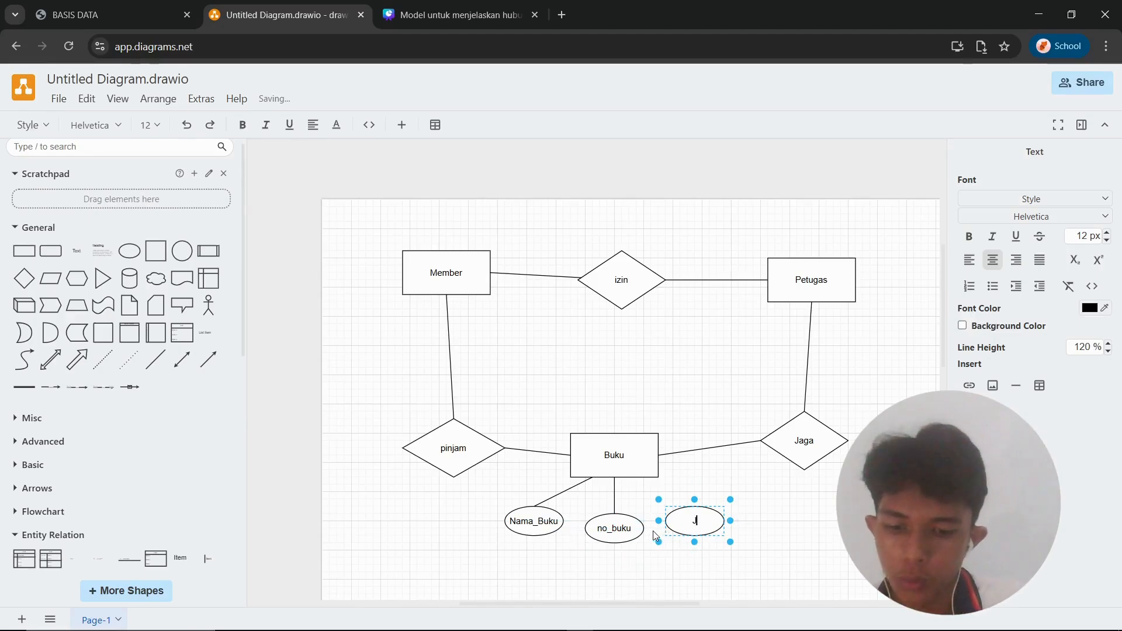
pyautogui.write('enis_buku')
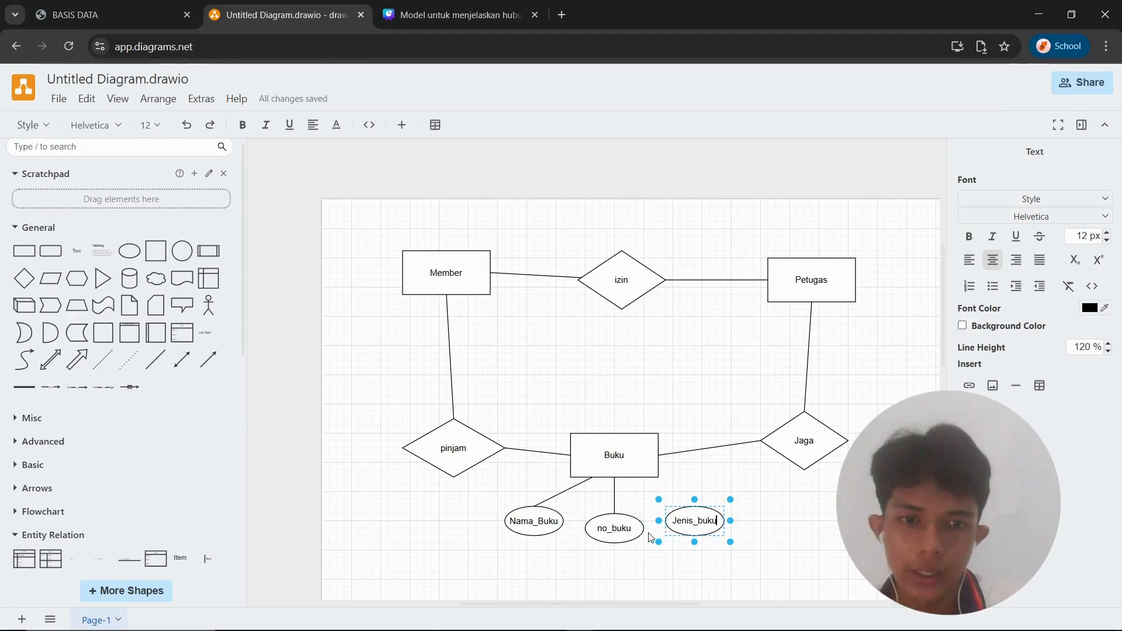
# - Connect the top of the Jenis_buku ellipse to the bottom of the Buku box with a plain line
pyautogui.click(155, 358)
pyautogui.moveTo(576, 393); pyautogui.dragTo(689, 502)
pyautogui.moveTo(615, 355)
pyautogui.mouseDown()
pyautogui.moveTo(644, 498)
pyautogui.moveTo(635, 477)
pyautogui.mouseUp()
pyautogui.click(740, 496)
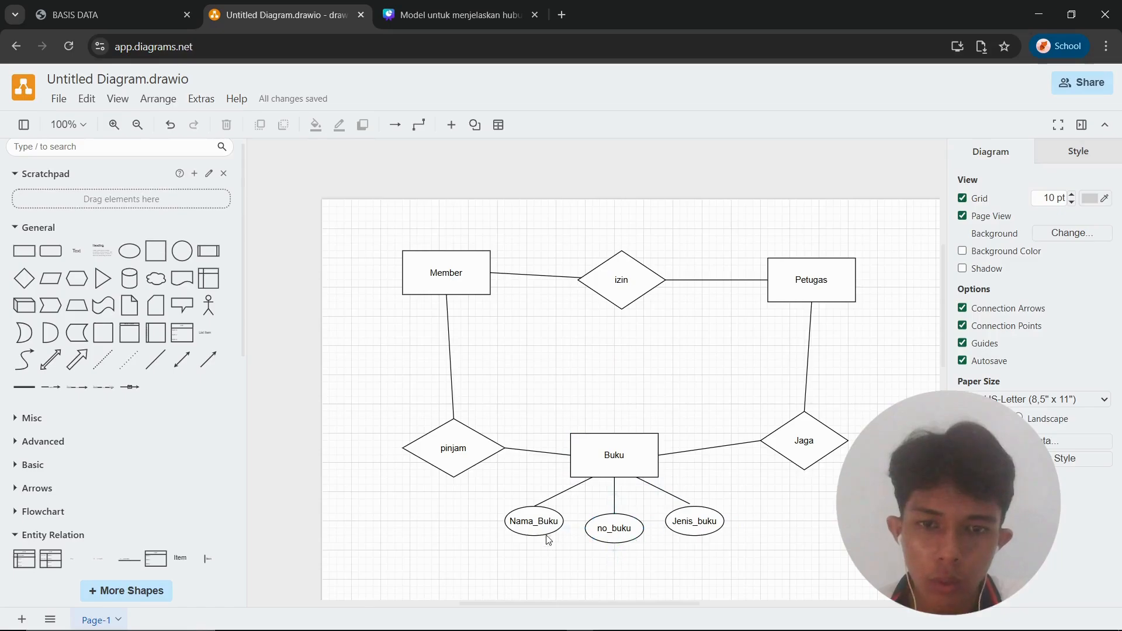
pyautogui.click(675, 498)
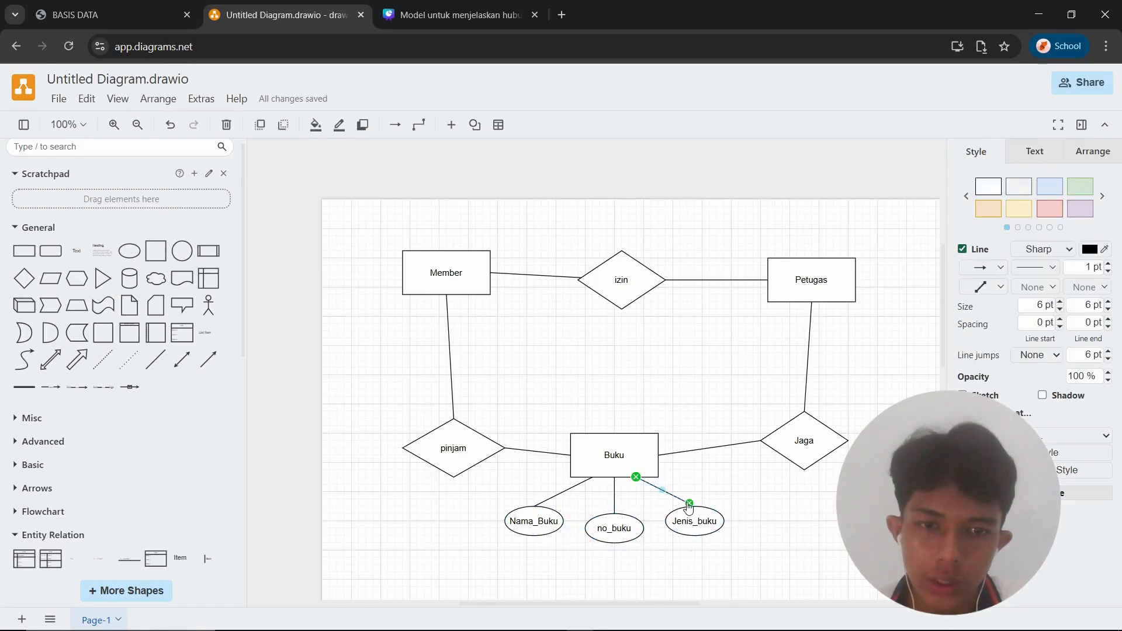
pyautogui.moveTo(693, 510); pyautogui.dragTo(696, 514)
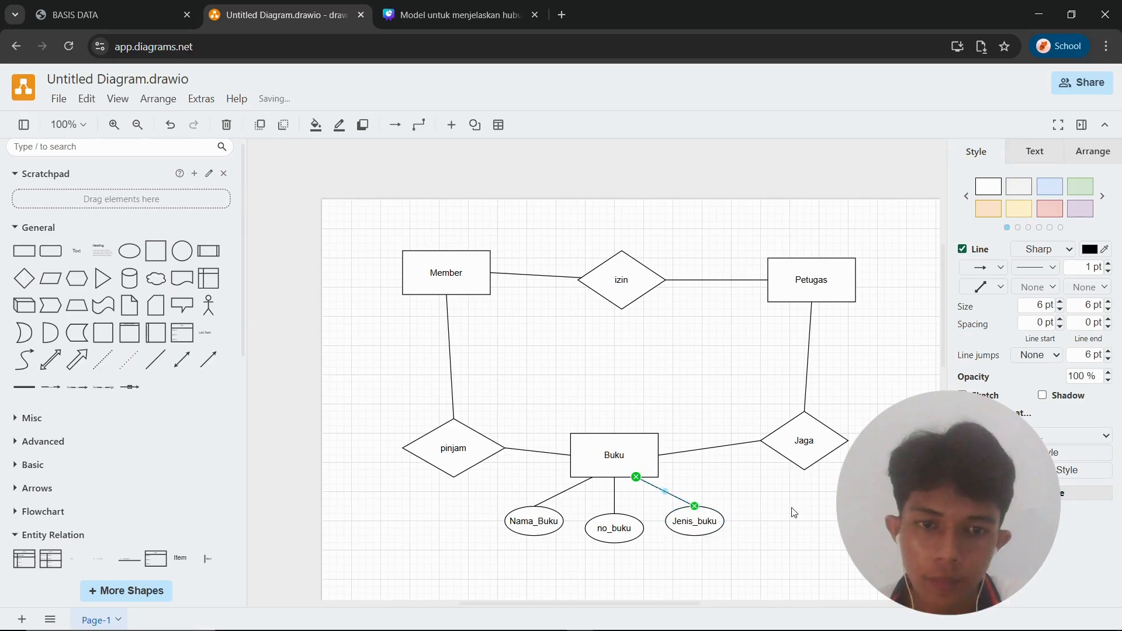
pyautogui.click(786, 513)
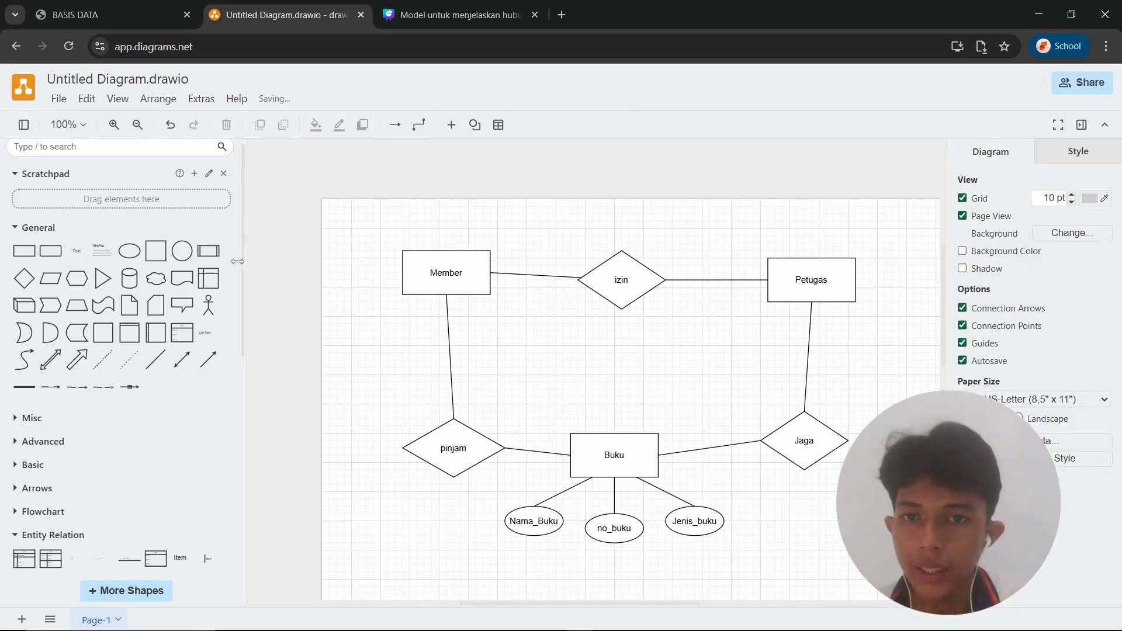
# - Add a small ellipse below and to the left of the Member box and label it "mhs/dosen"
pyautogui.click(130, 251)
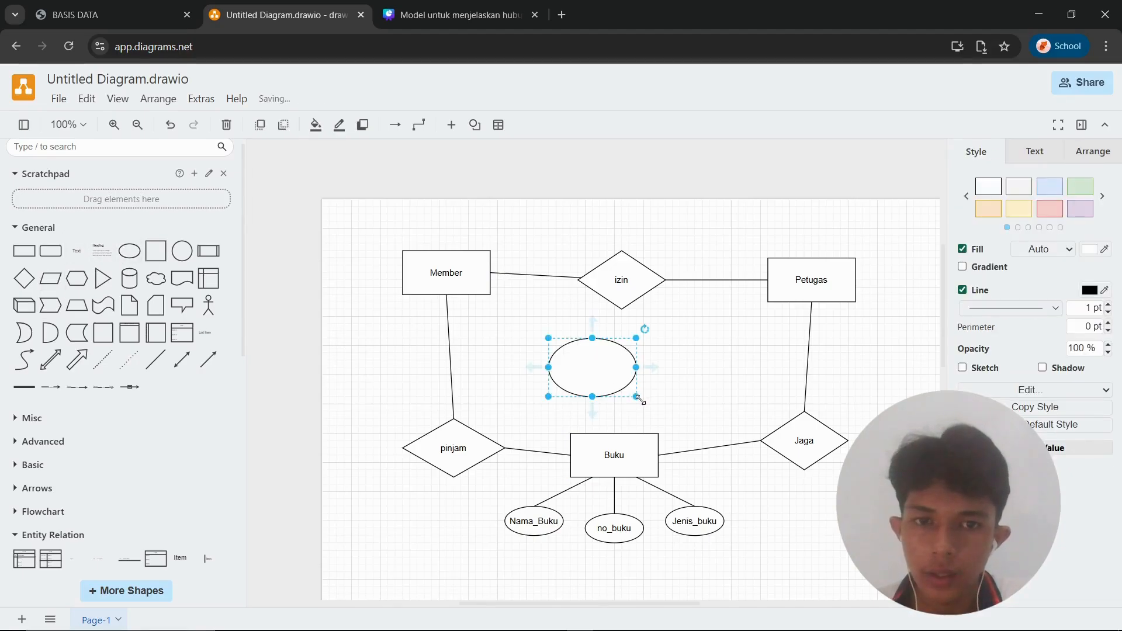
pyautogui.moveTo(639, 400); pyautogui.dragTo(377, 326)
pyautogui.doubleClick(377, 325)
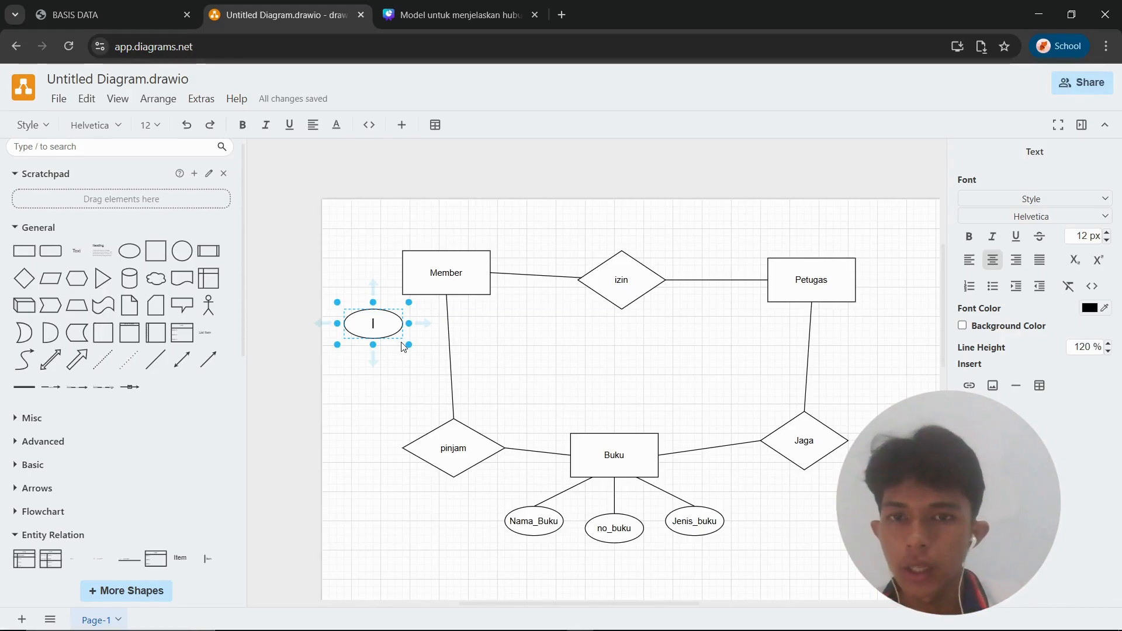
pyautogui.write('mhs/')
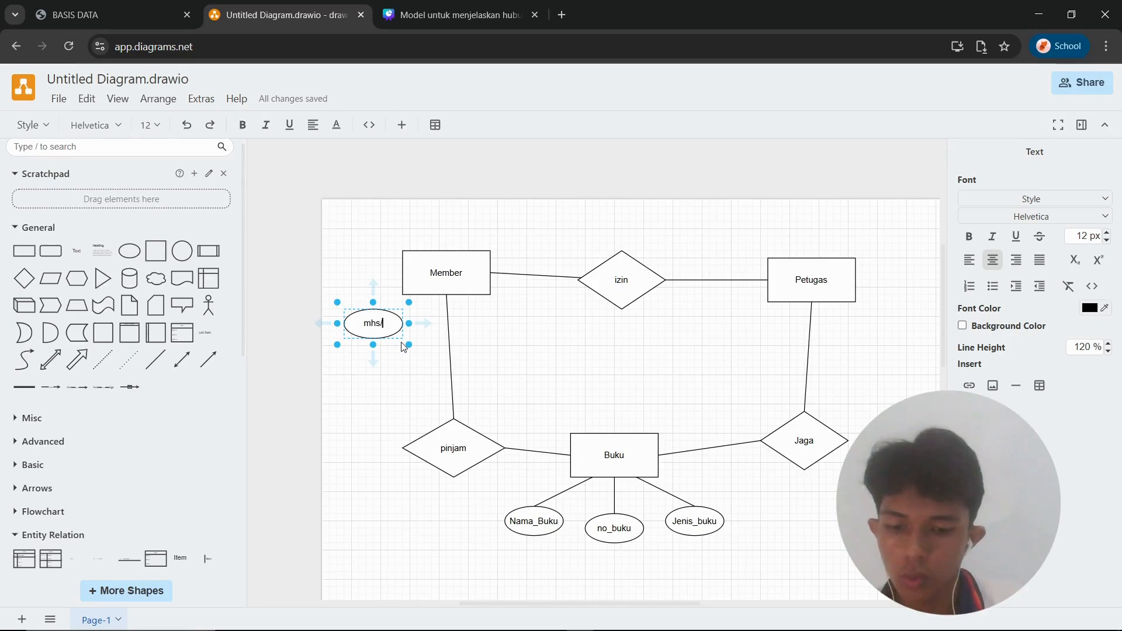
pyautogui.write('dosen')
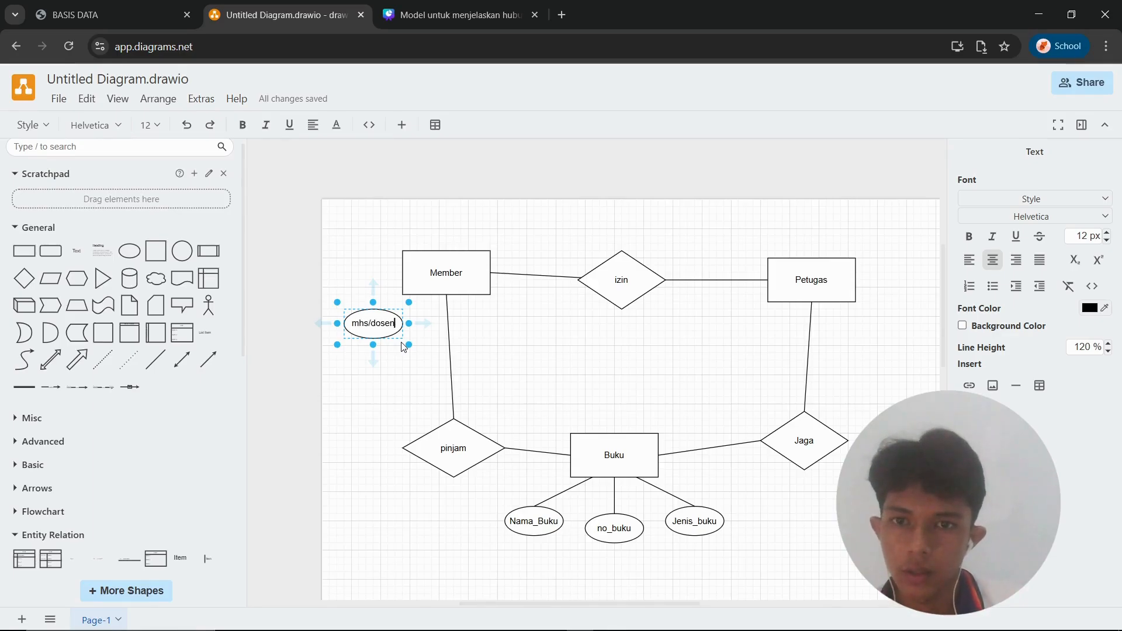
pyautogui.click(366, 394)
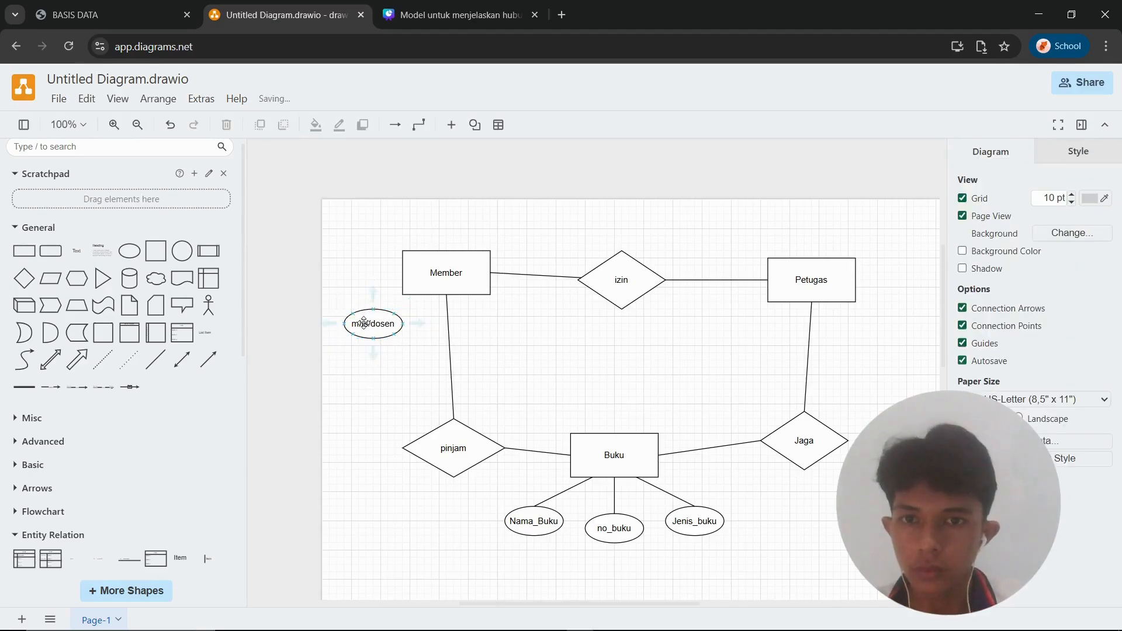
pyautogui.moveTo(365, 327); pyautogui.dragTo(365, 335)
# - Connect the top of the mhs/dosen ellipse to the bottom of the Member box with a plain line
pyautogui.click(155, 360)
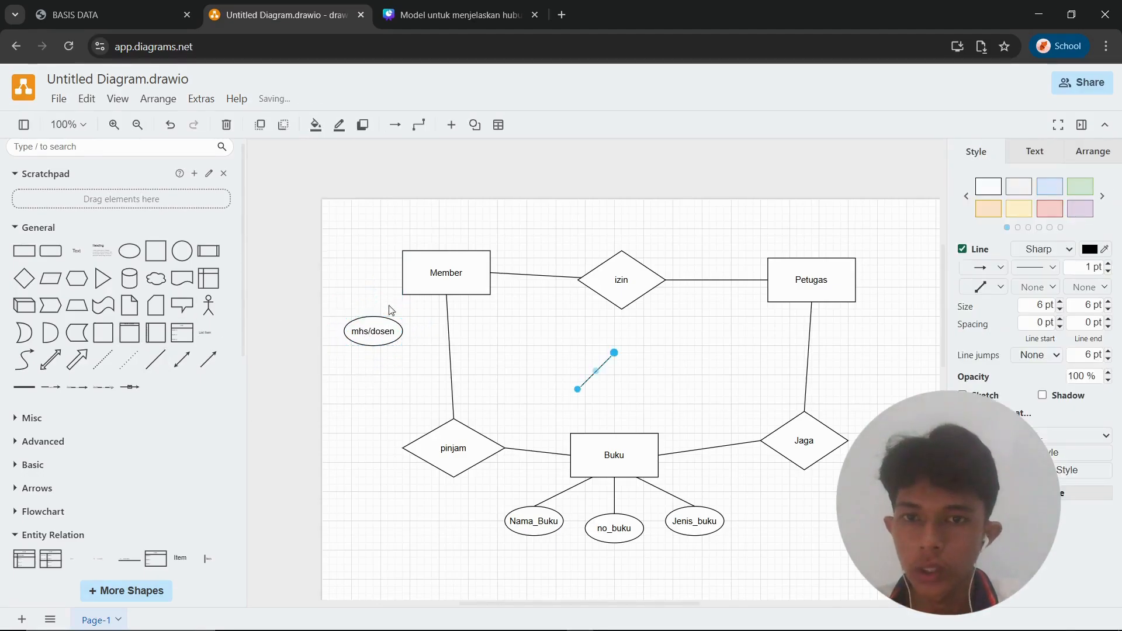
pyautogui.moveTo(578, 388); pyautogui.dragTo(373, 316)
pyautogui.moveTo(618, 358); pyautogui.dragTo(424, 295)
pyautogui.click(521, 353)
# - Duplicate the mhs/dosen ellipse, place the copy directly left of the Member box, and label it "NIM/NIP"
pyautogui.click(364, 334)
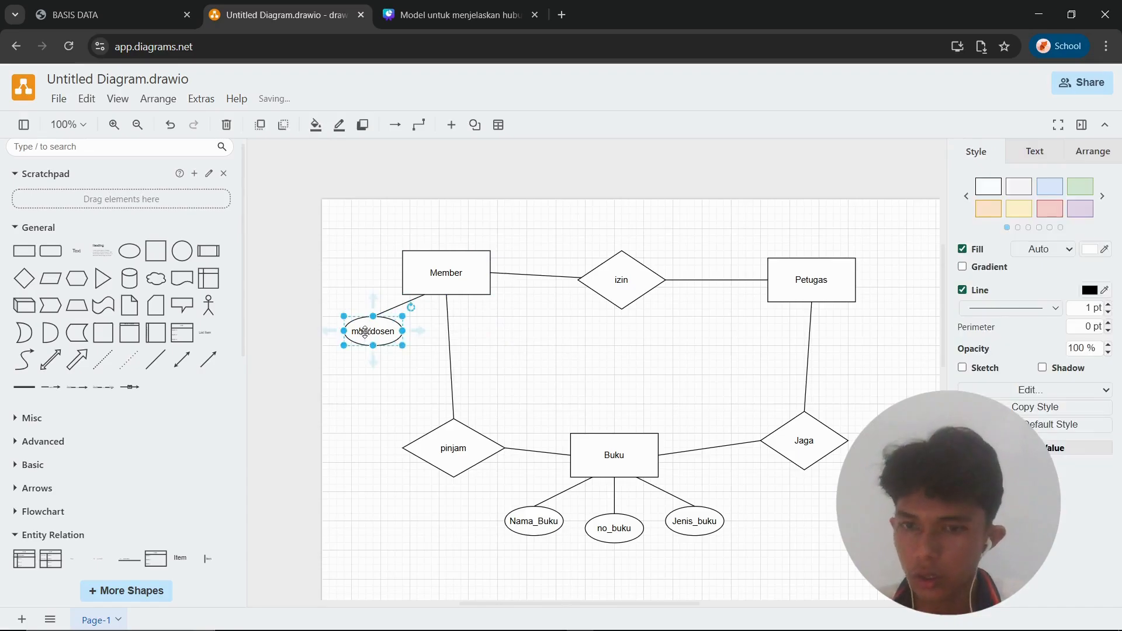
pyautogui.hotkey('ctrl', 'v')
pyautogui.moveTo(397, 342); pyautogui.dragTo(366, 275)
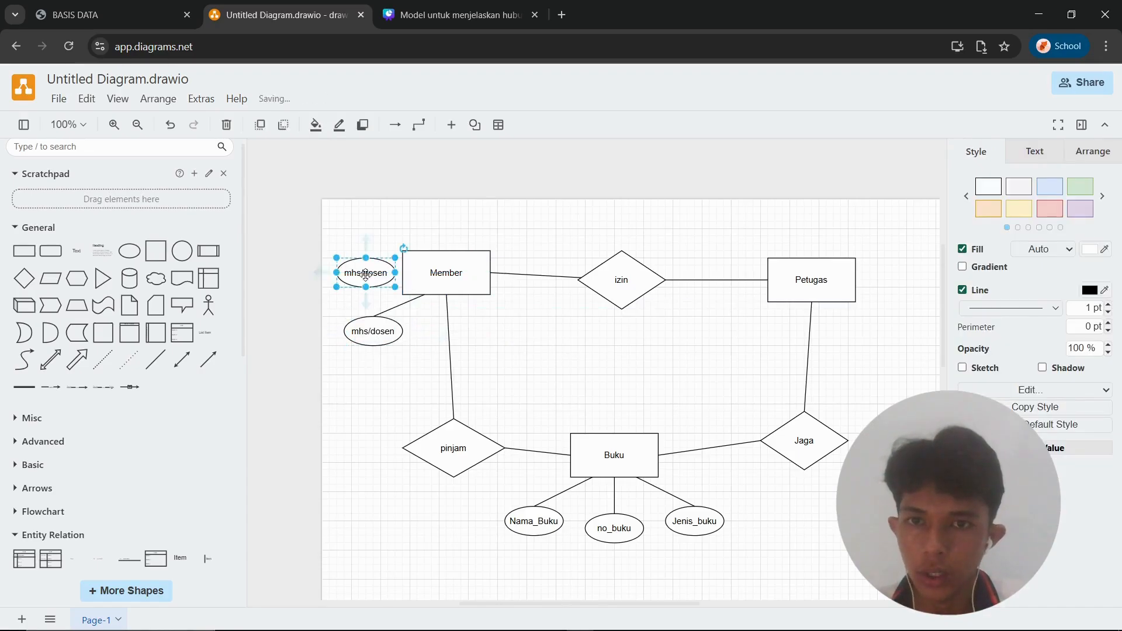
pyautogui.doubleClick(365, 276)
pyautogui.write('NIM')
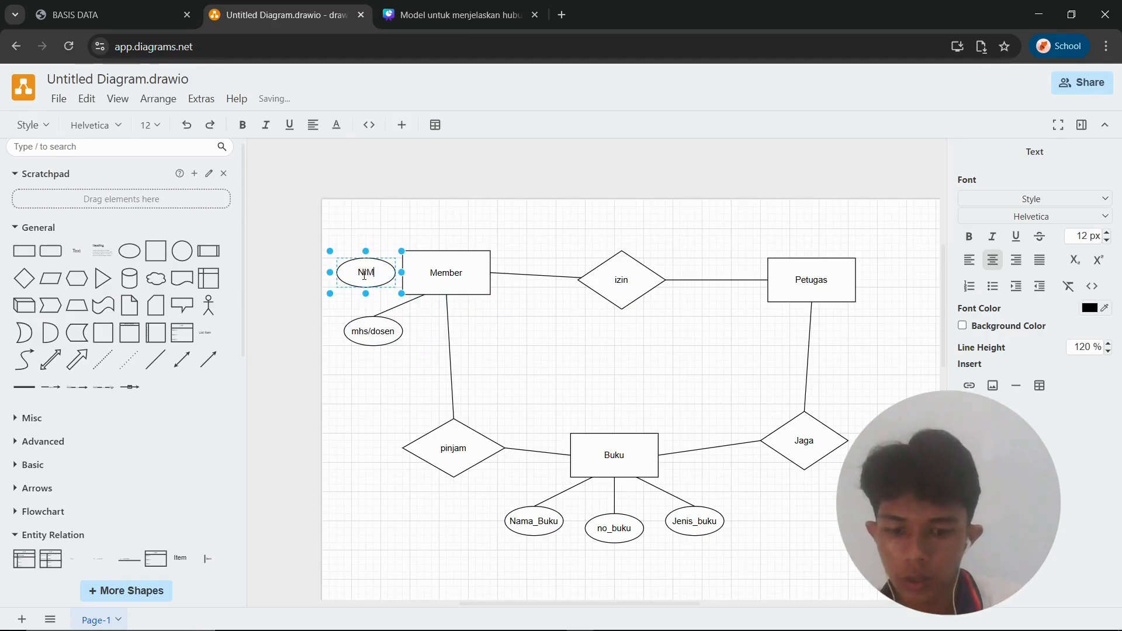
pyautogui.write('/NIP')
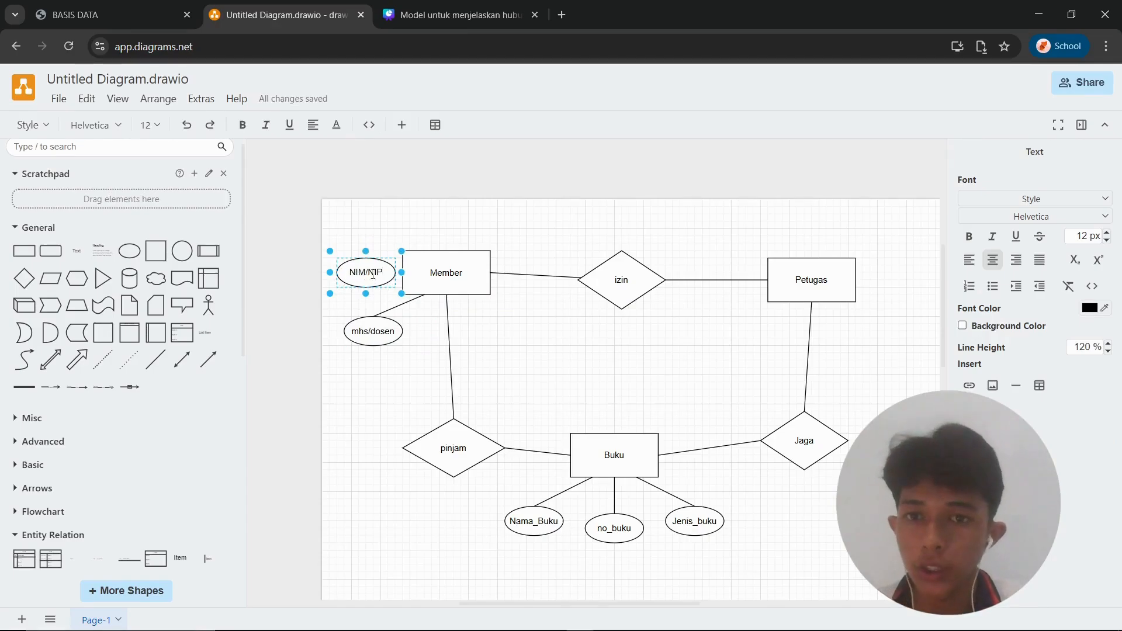
pyautogui.click(383, 232)
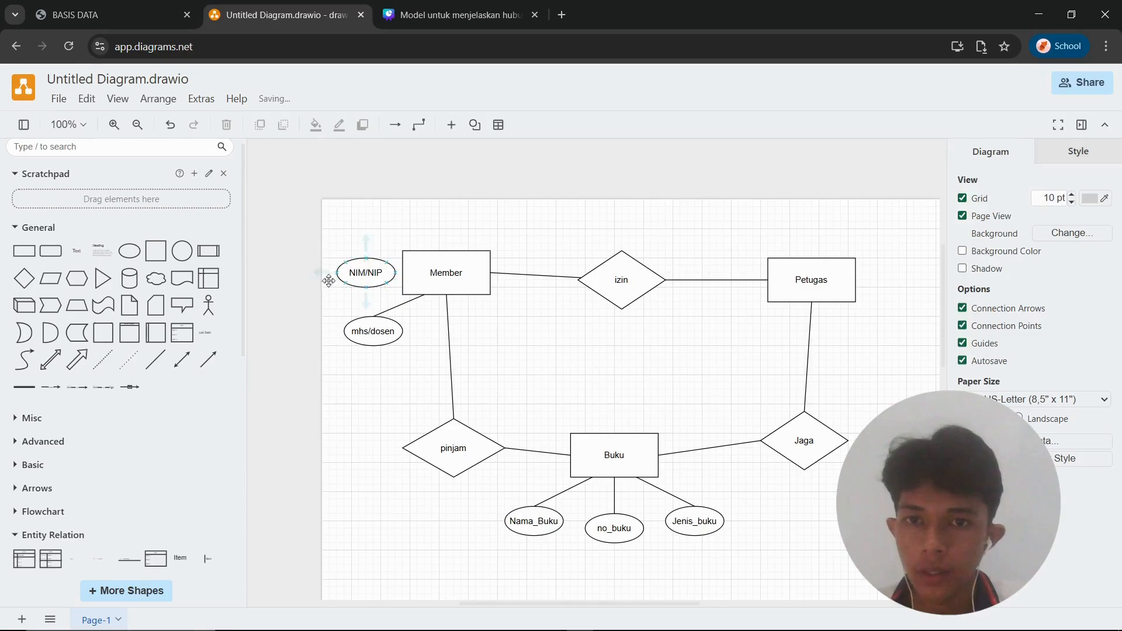
# - Connect the NIM/NIP ellipse to the Member box with a plain line and shift the ellipse slightly left
pyautogui.click(155, 360)
pyautogui.moveTo(578, 390); pyautogui.dragTo(396, 281)
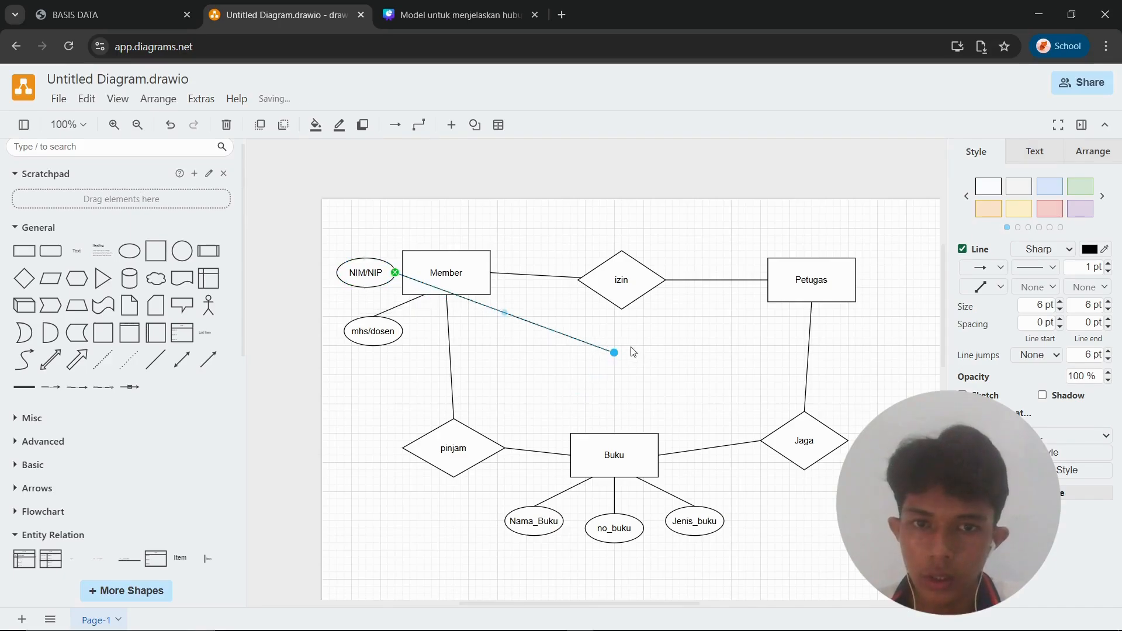
pyautogui.moveTo(614, 355); pyautogui.dragTo(356, 282)
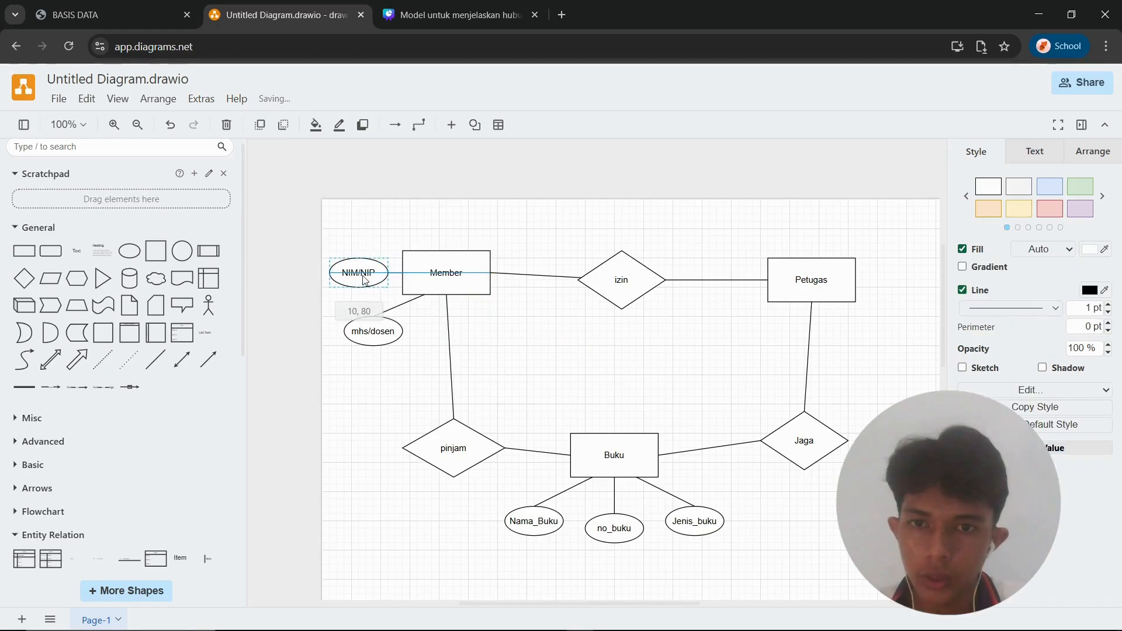
pyautogui.click(415, 354)
# - Duplicate the NIM/NIP ellipse, place the copy above and left of the Member box, and label it "Nama"
pyautogui.click(371, 270)
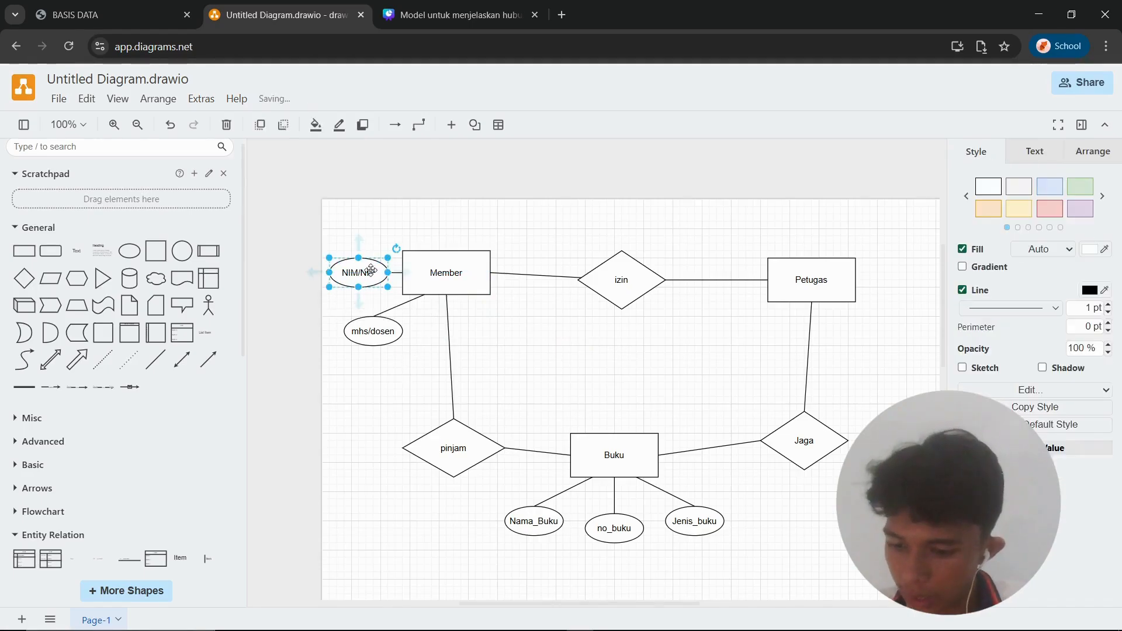
pyautogui.moveTo(370, 271); pyautogui.dragTo(375, 227)
pyautogui.doubleClick(375, 224)
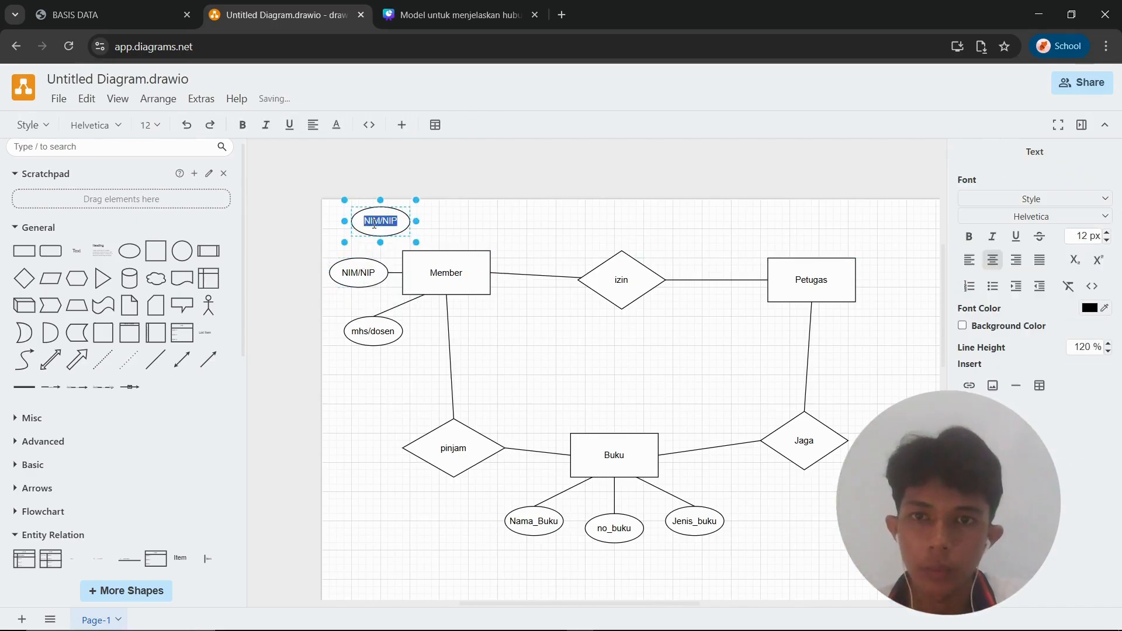
pyautogui.write('Nama')
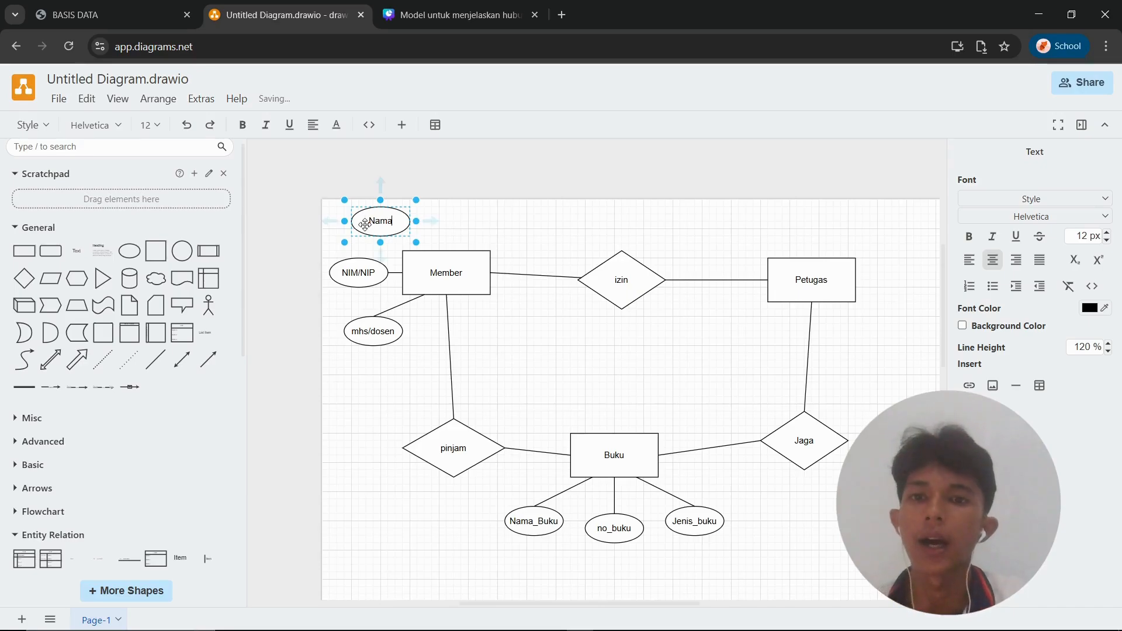
pyautogui.click(283, 286)
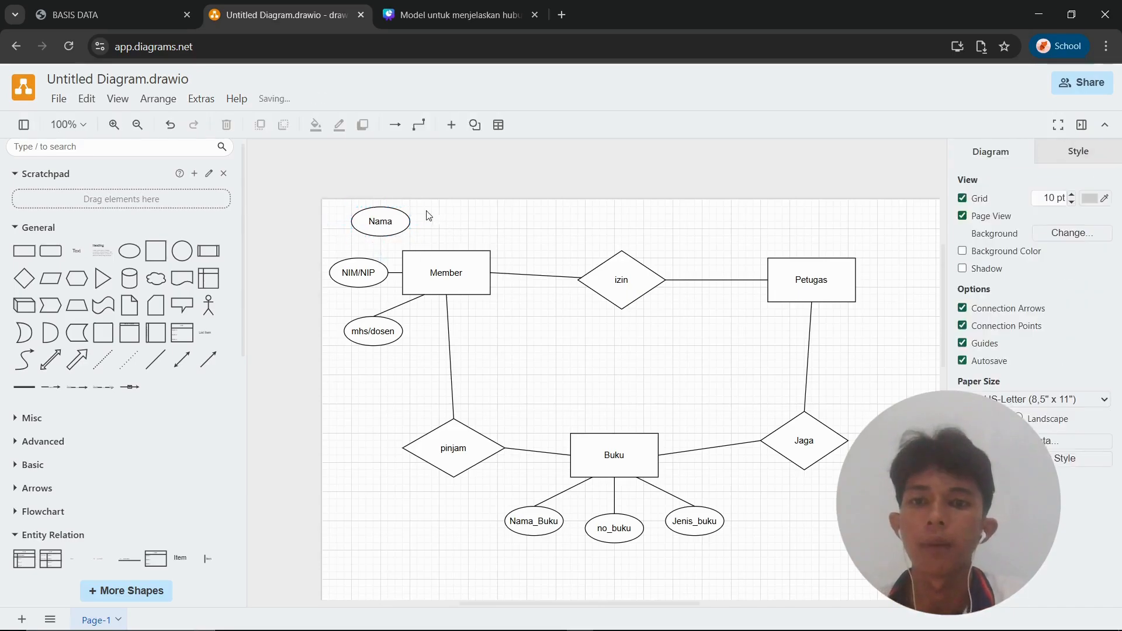
# - Connect the Nama ellipse to the top of the Member box with a plain line
pyautogui.click(155, 362)
pyautogui.moveTo(614, 353); pyautogui.dragTo(400, 232)
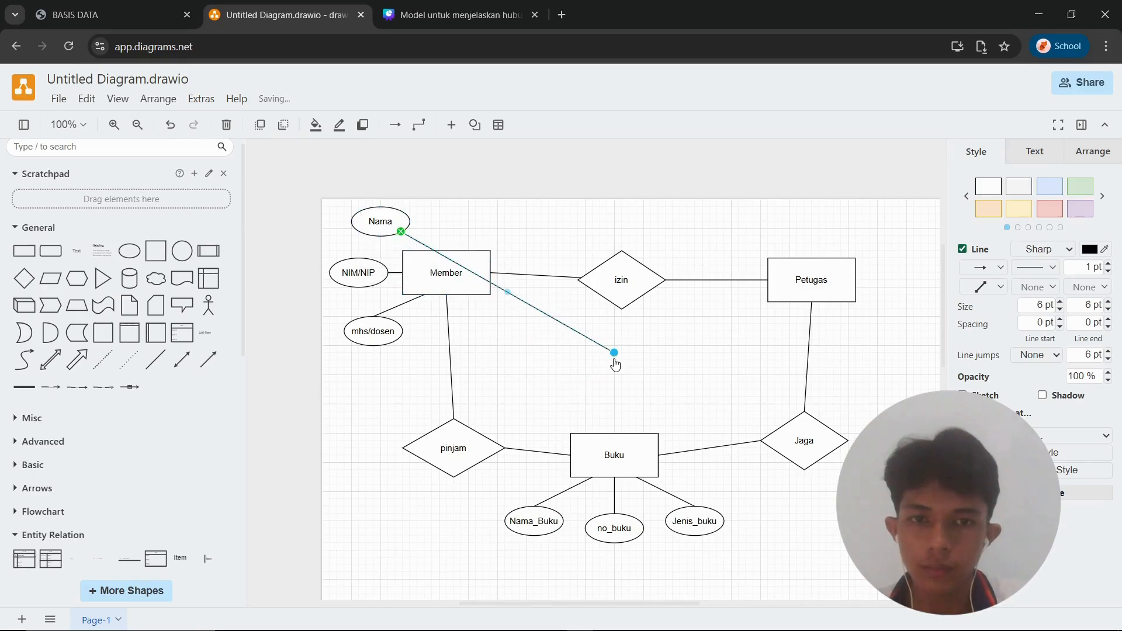
pyautogui.moveTo(615, 363); pyautogui.dragTo(428, 250)
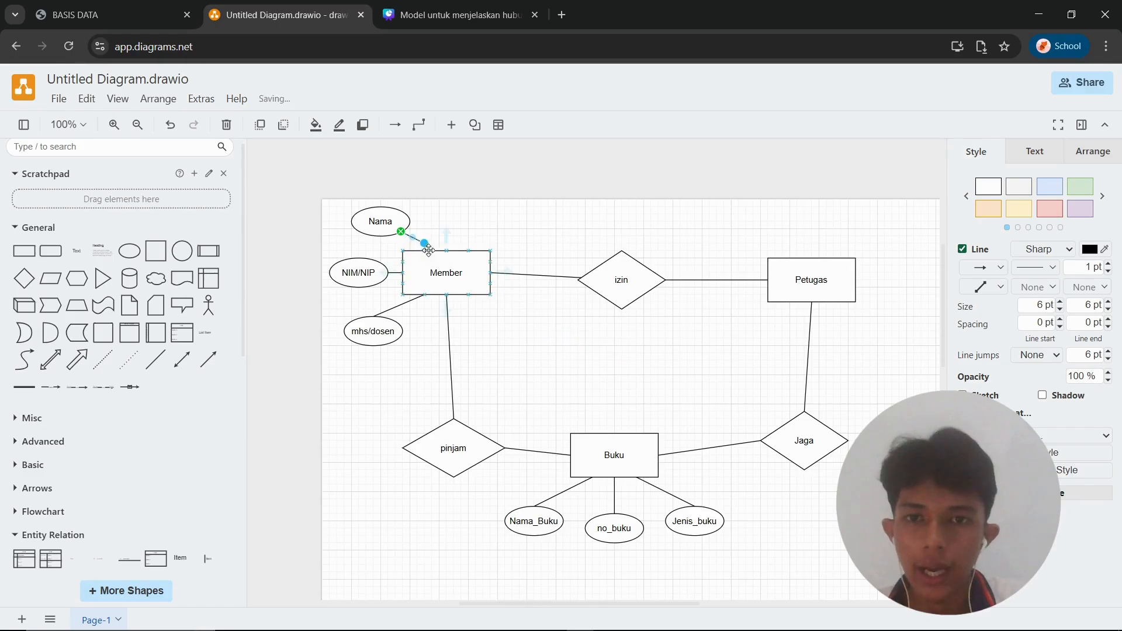
pyautogui.click(547, 364)
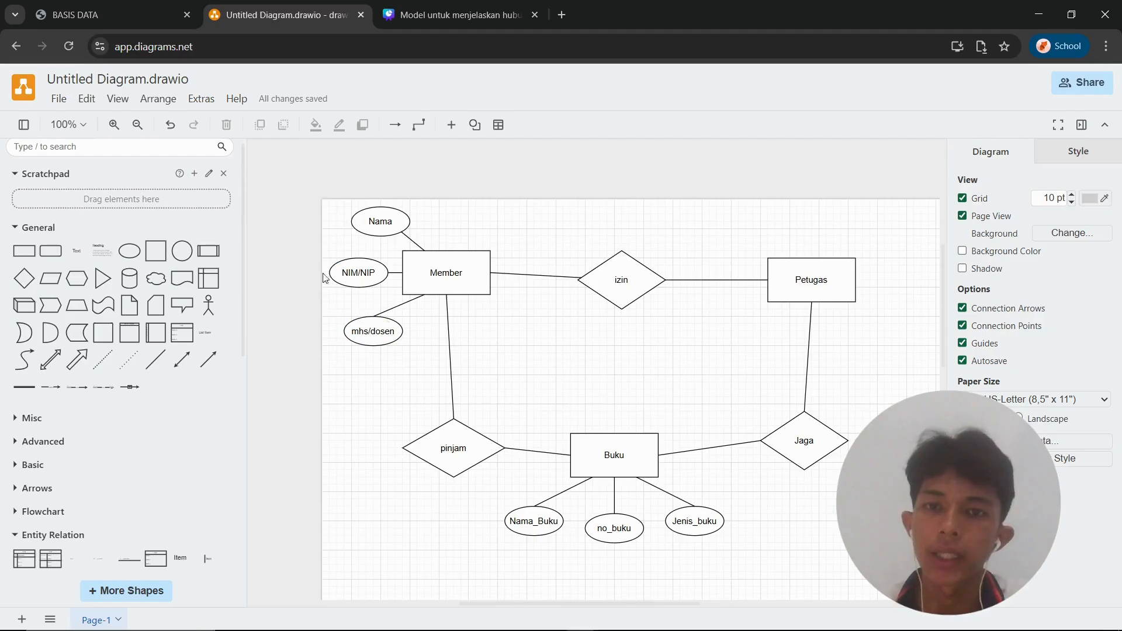
# - Duplicate the mhs/dosen ellipse, place the copy below and right of the Petugas box, and label it "NIPe"
pyautogui.click(374, 342)
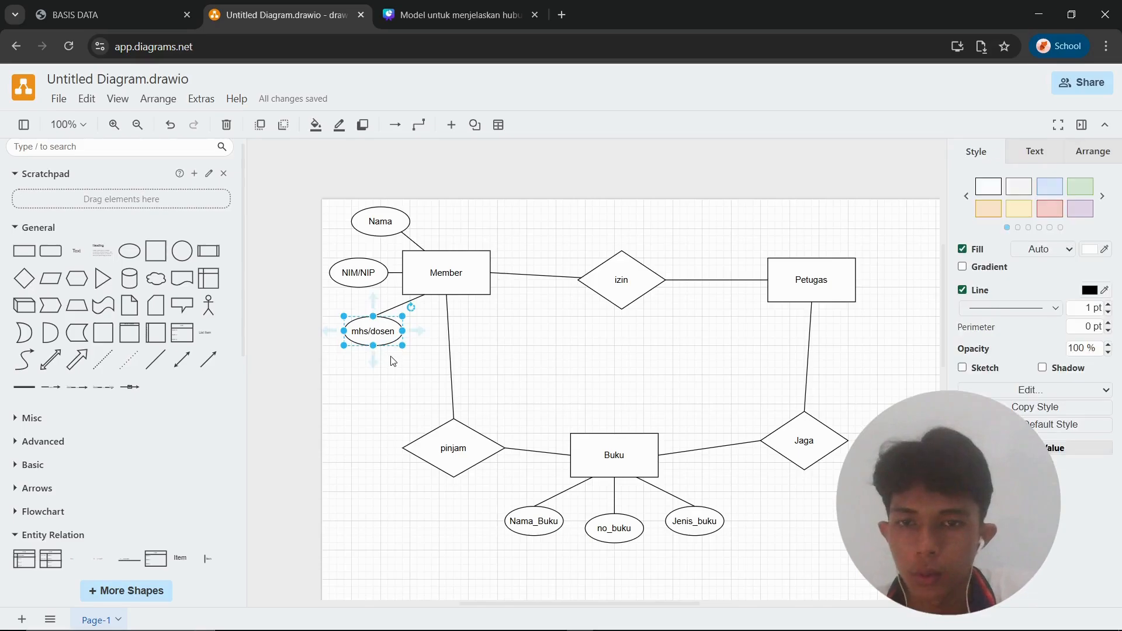
pyautogui.moveTo(374, 335); pyautogui.dragTo(880, 335)
pyautogui.doubleClick(878, 332)
pyautogui.write('NI')
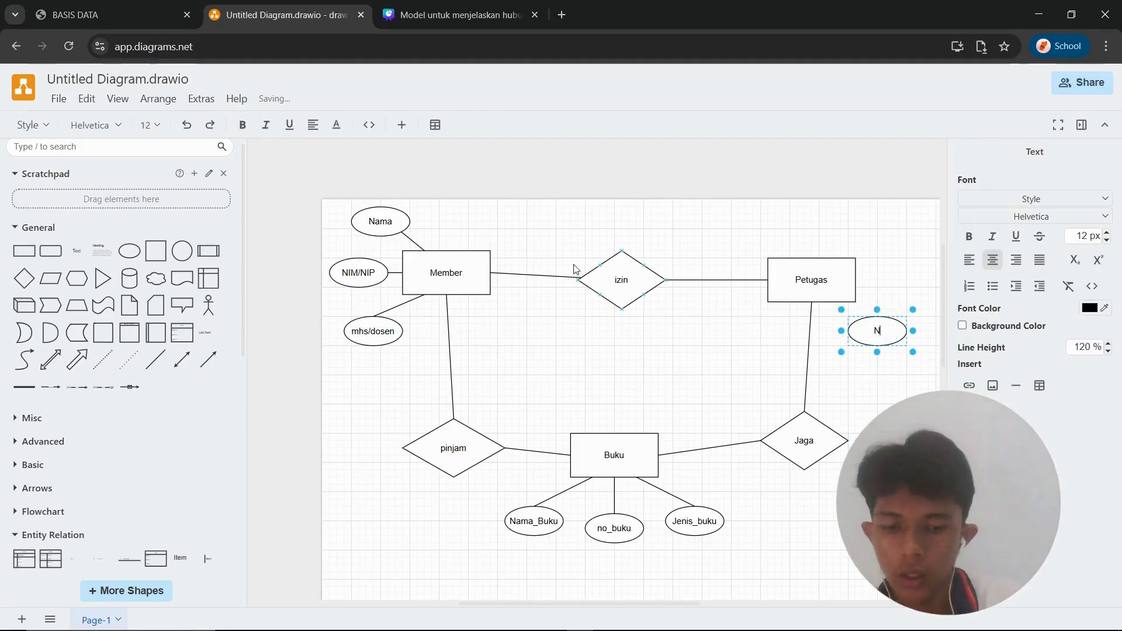
pyautogui.write('P')
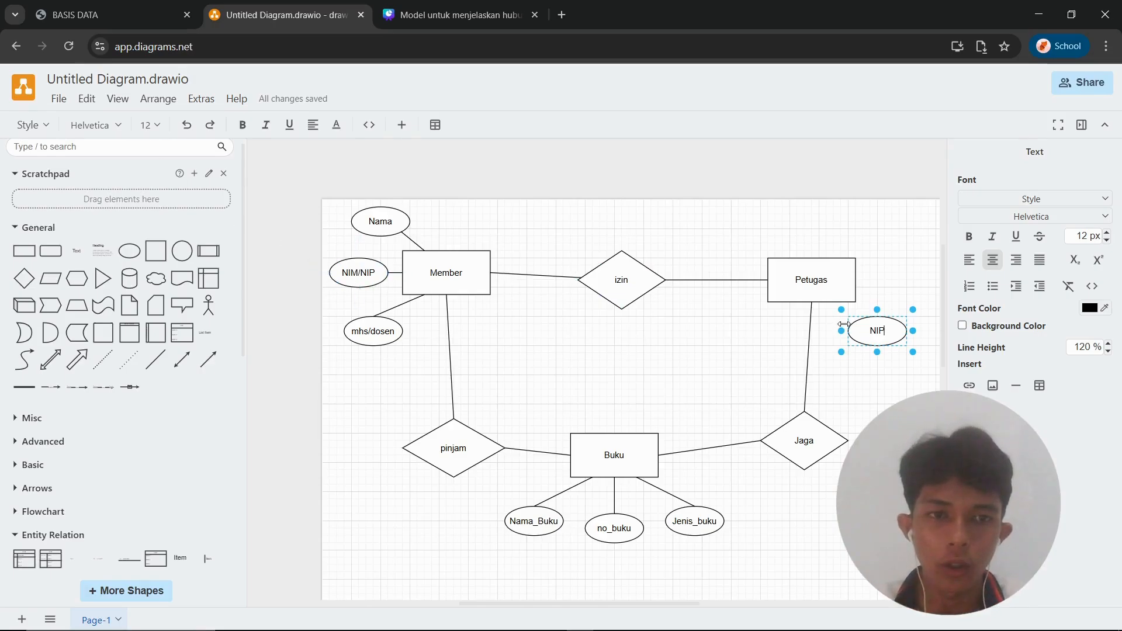
pyautogui.write('e')
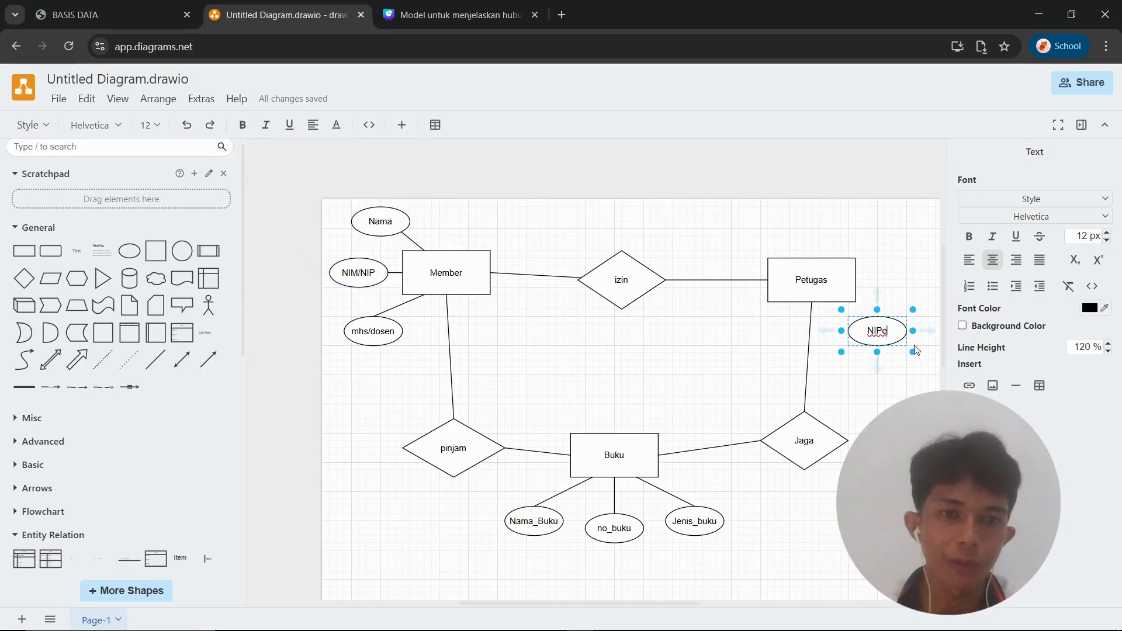
pyautogui.click(882, 352)
pyautogui.moveTo(871, 330); pyautogui.dragTo(869, 345)
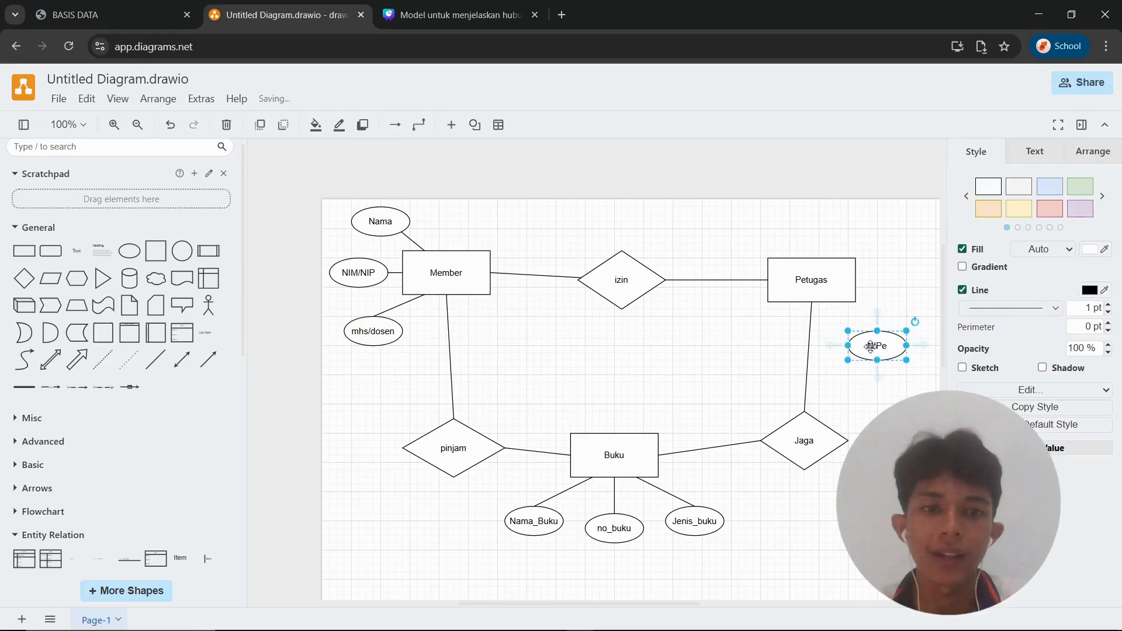
pyautogui.click(876, 403)
# - Connect the NIPe ellipse to the bottom edge of the Petugas box with a plain line
pyautogui.click(155, 359)
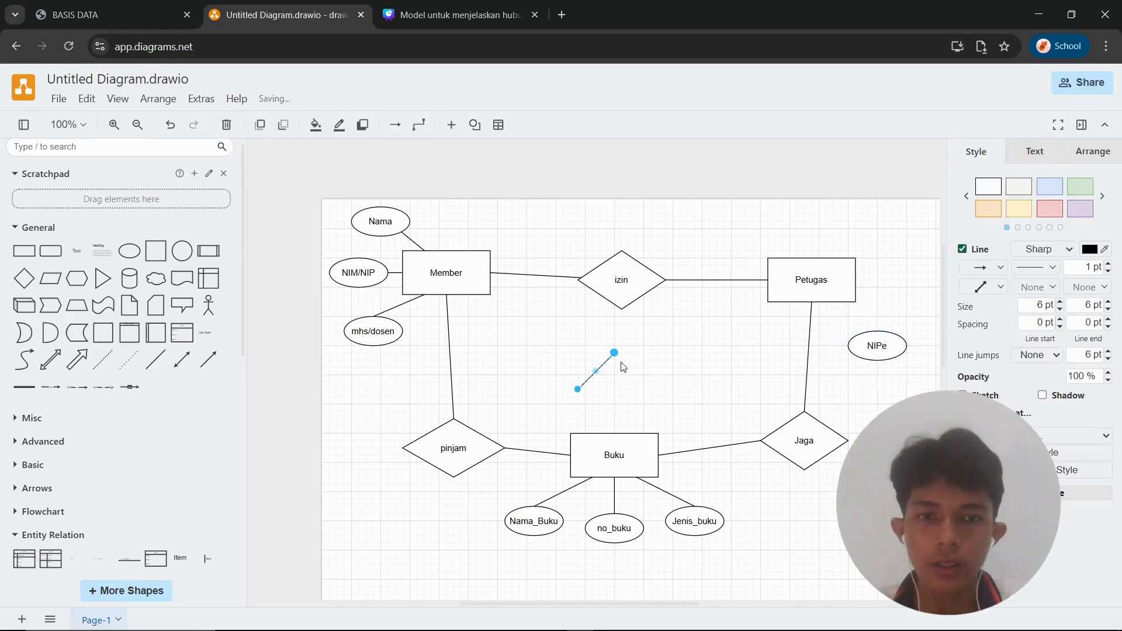
pyautogui.moveTo(613, 353)
pyautogui.mouseDown()
pyautogui.moveTo(871, 342)
pyautogui.moveTo(877, 331)
pyautogui.mouseUp()
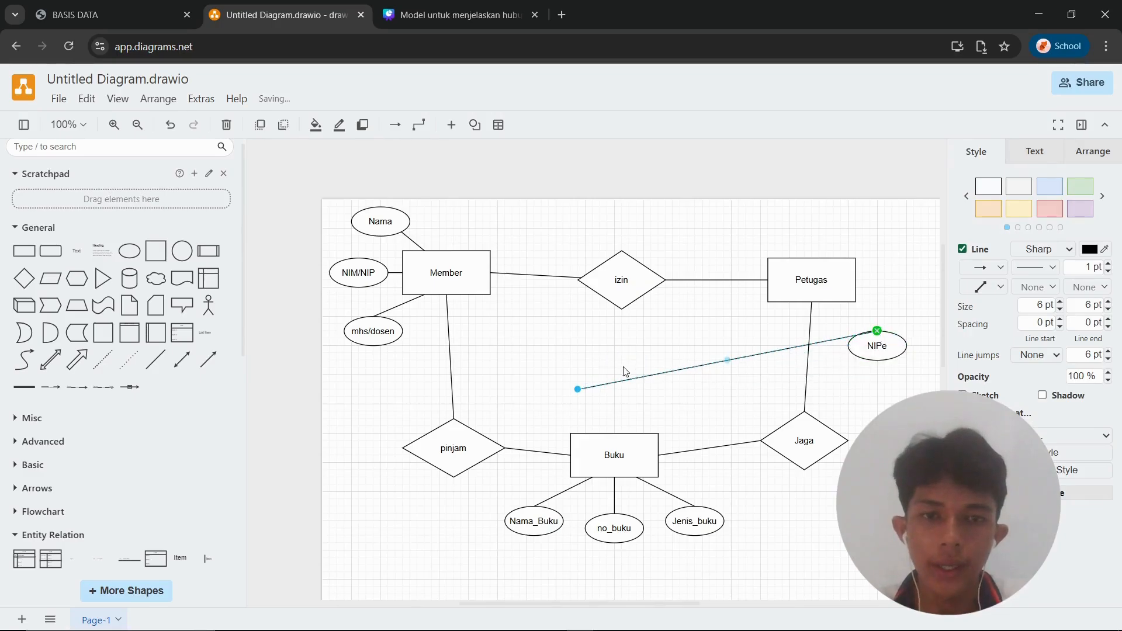
pyautogui.moveTo(578, 389); pyautogui.dragTo(834, 303)
pyautogui.click(683, 345)
# - Duplicate the NIPe ellipse, place the copy directly right of the Petugas box, and label it "Nama"
pyautogui.click(870, 335)
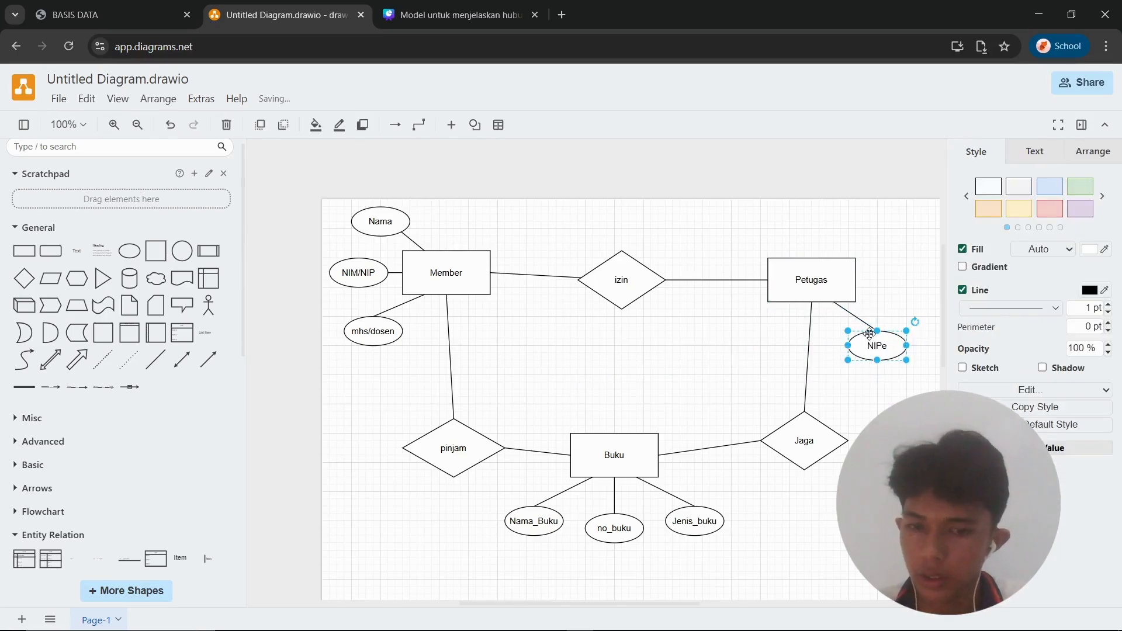
pyautogui.moveTo(870, 334); pyautogui.dragTo(905, 287)
pyautogui.doubleClick(905, 287)
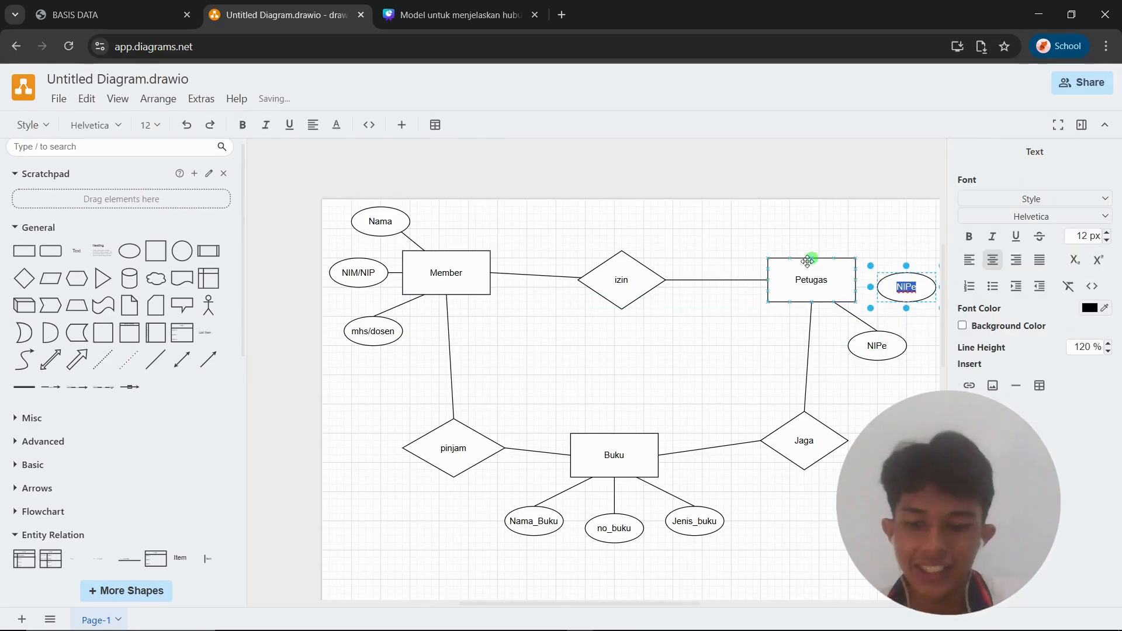
pyautogui.write('Nama')
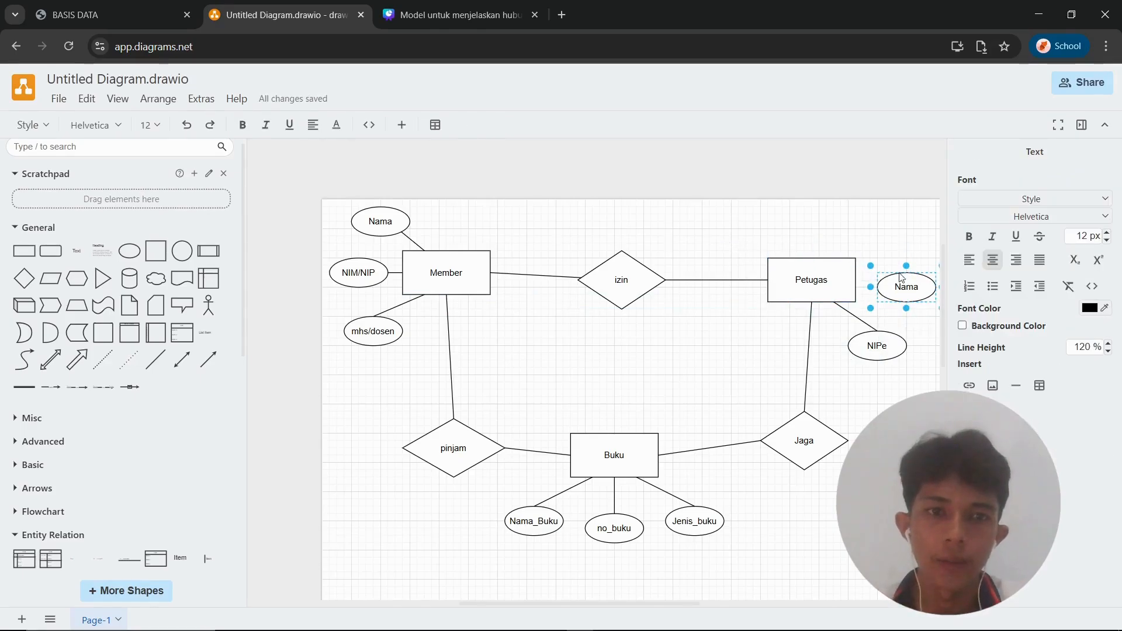
pyautogui.click(880, 244)
# - Connect the new Nama ellipse to the right edge of the Petugas box with a plain line
pyautogui.click(156, 360)
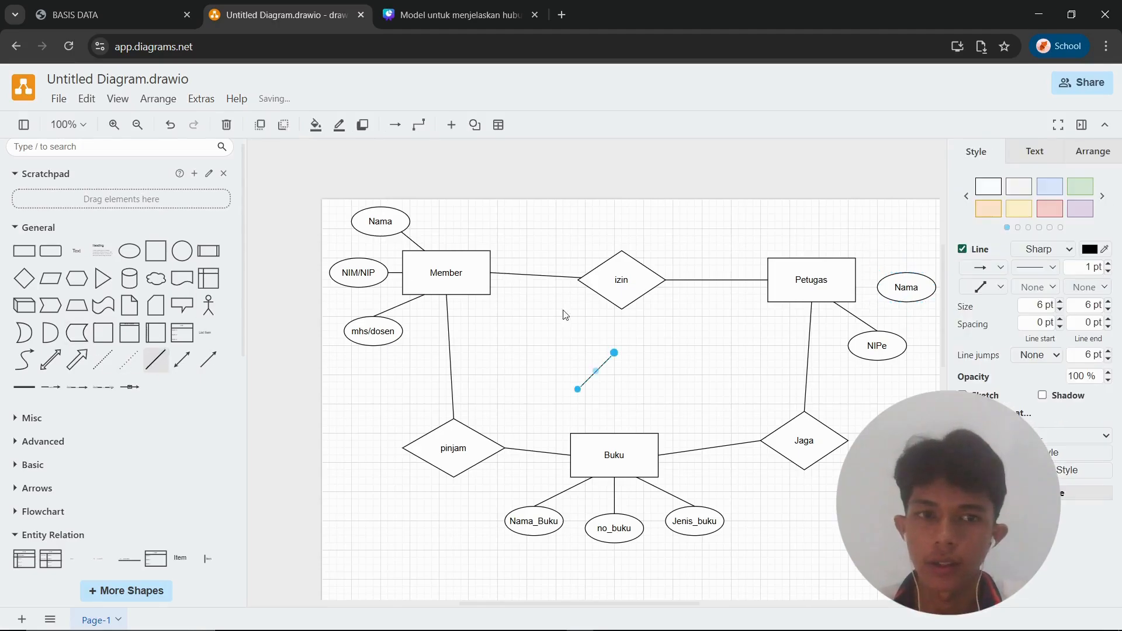
pyautogui.moveTo(613, 354); pyautogui.dragTo(876, 287)
pyautogui.moveTo(677, 356); pyautogui.dragTo(827, 292)
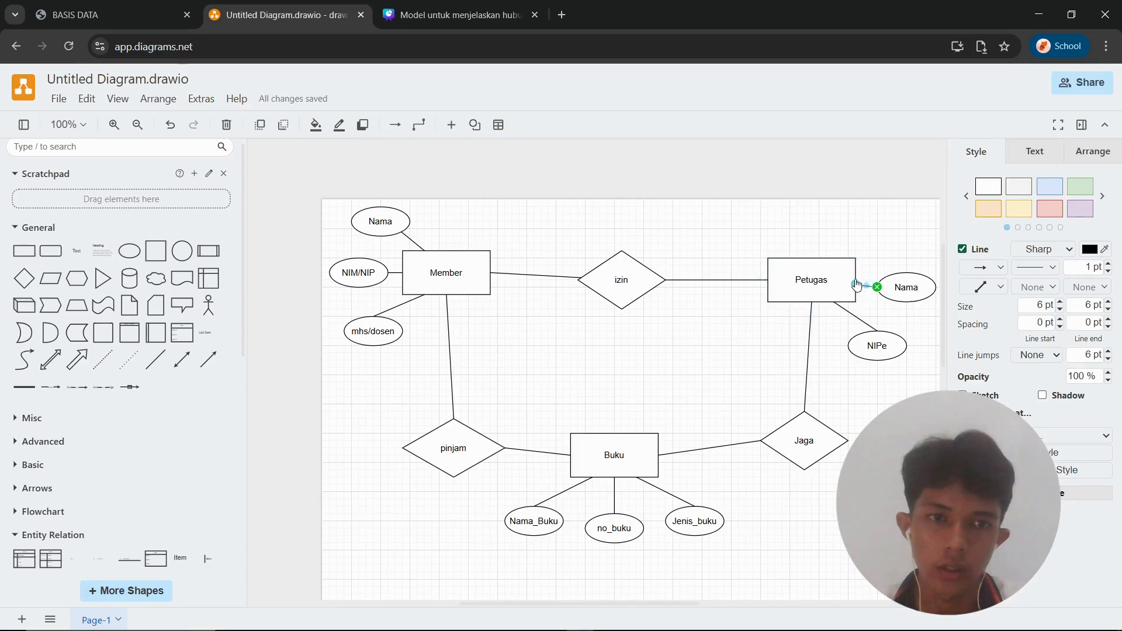
pyautogui.moveTo(856, 284); pyautogui.dragTo(851, 281)
pyautogui.click(669, 345)
# - Duplicate the Nama ellipse beside Petugas, place the copy above and right of the Petugas box, and label it "Alamat"
pyautogui.click(898, 283)
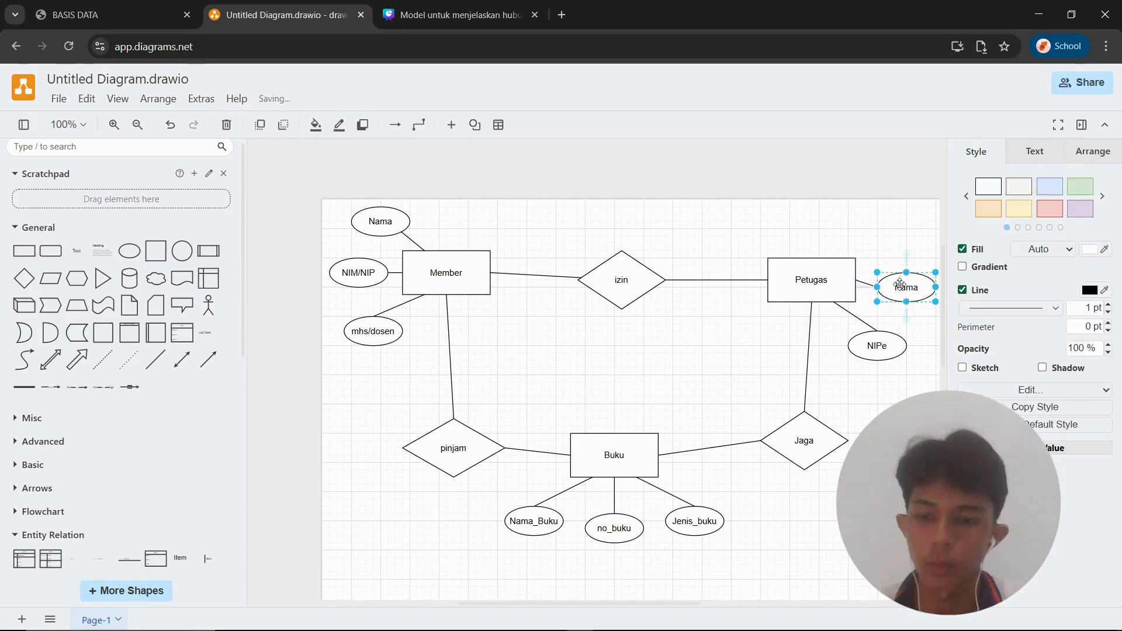
pyautogui.hotkey('ctrl', 'c')
pyautogui.hotkey('ctrl', 'v')
pyautogui.moveTo(916, 287); pyautogui.dragTo(896, 230)
pyautogui.doubleClick(896, 230)
pyautogui.write('A')
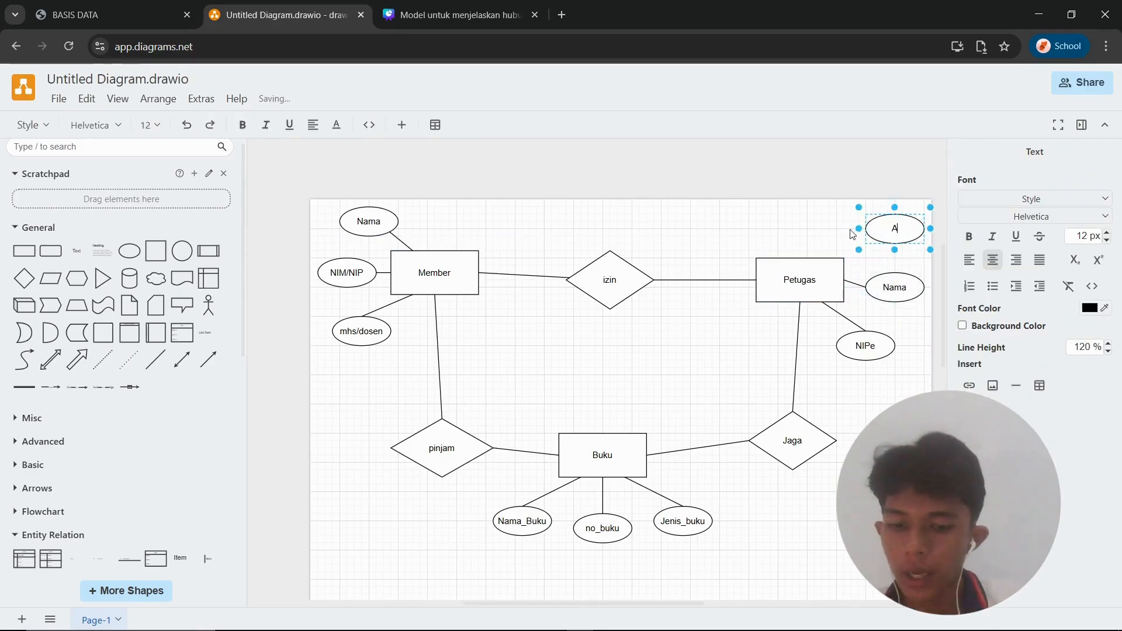
pyautogui.click(789, 235)
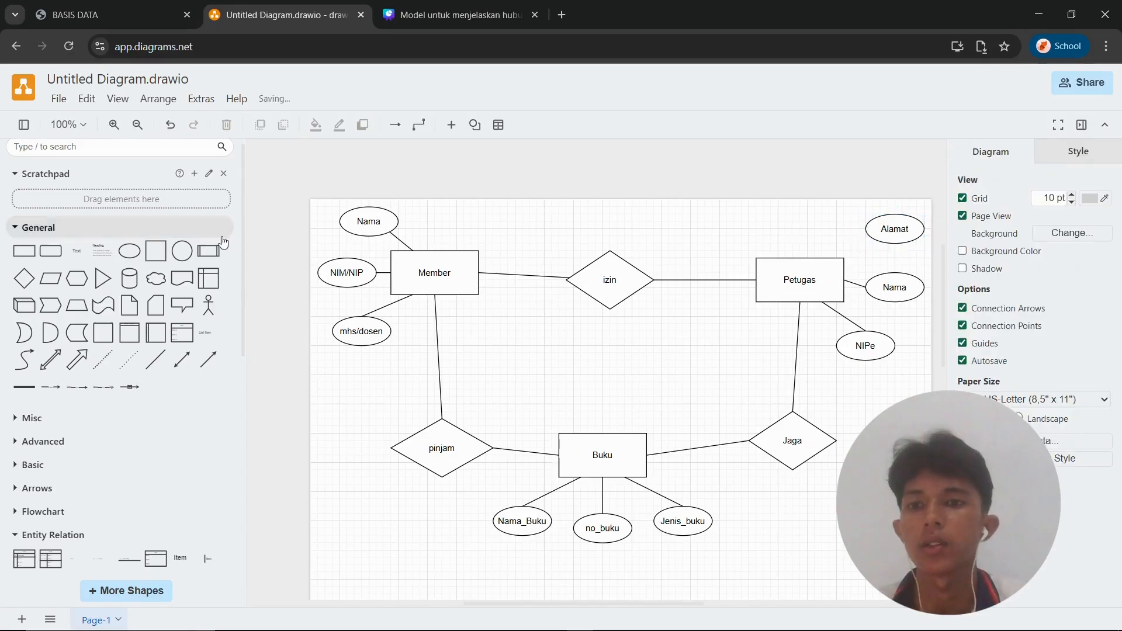
# - Connect the Alamat ellipse to the top edge of the Petugas box with a plain line
pyautogui.click(158, 359)
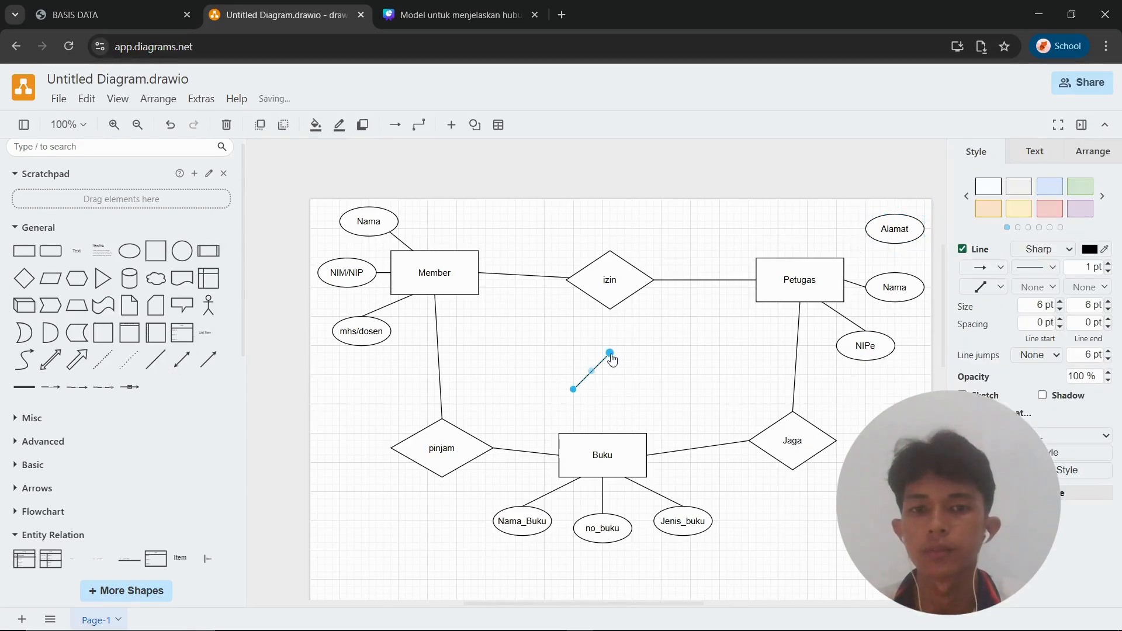
pyautogui.click(627, 387)
pyautogui.click(600, 366)
pyautogui.moveTo(609, 352)
pyautogui.mouseDown()
pyautogui.moveTo(852, 212)
pyautogui.moveTo(865, 228)
pyautogui.mouseUp()
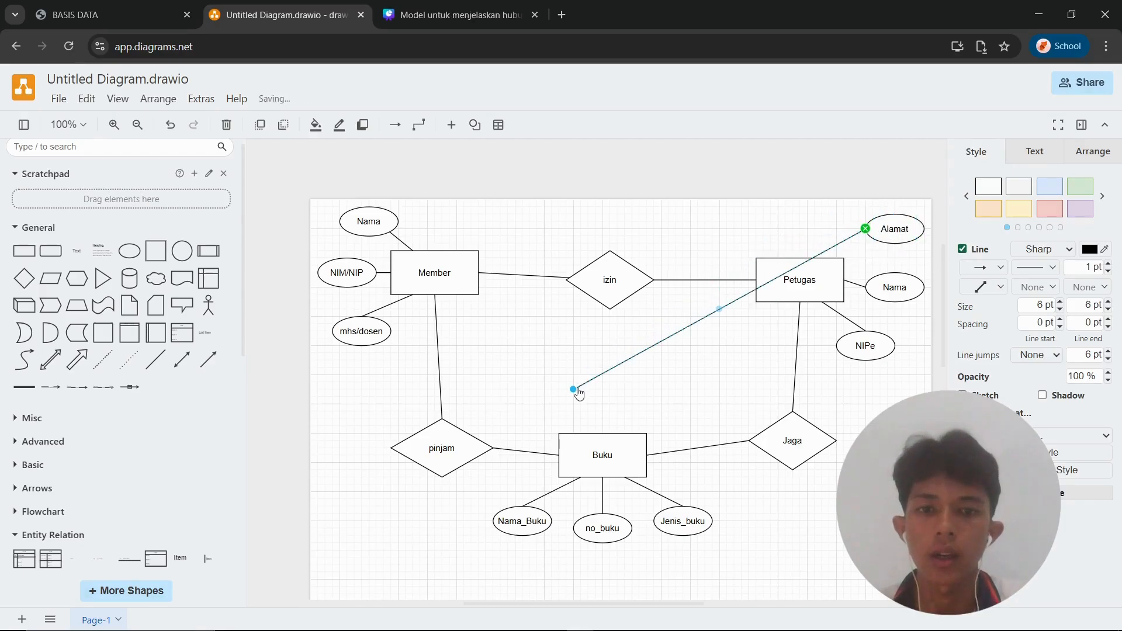
pyautogui.press('Delete')
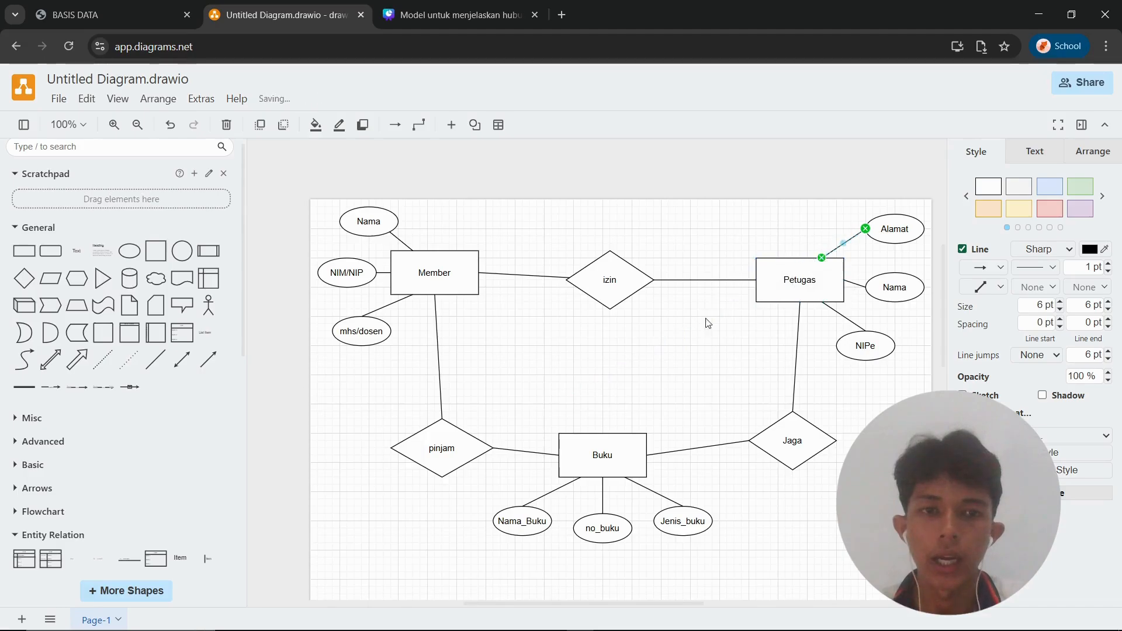